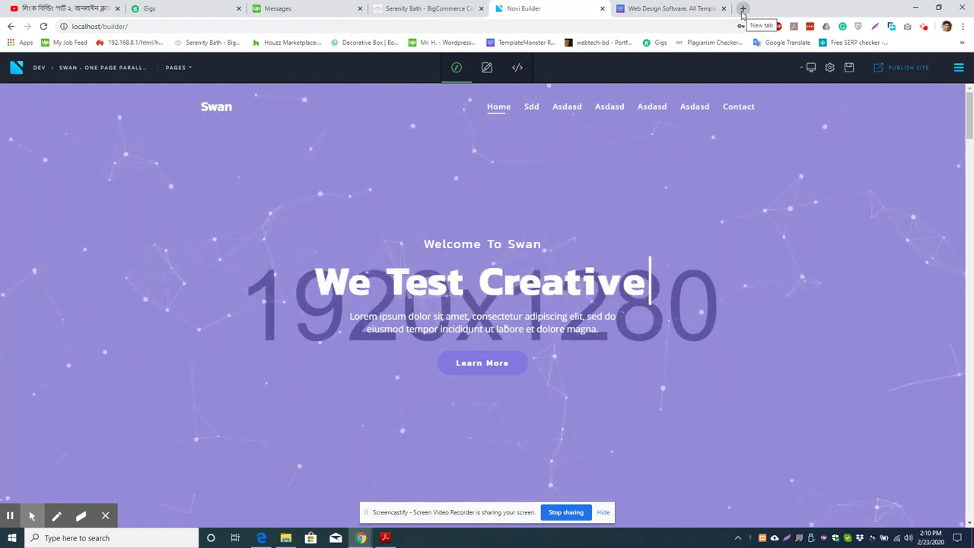
# - Open a new blank Chrome tab next to the Novi Builder tab
pyautogui.click(742, 12)
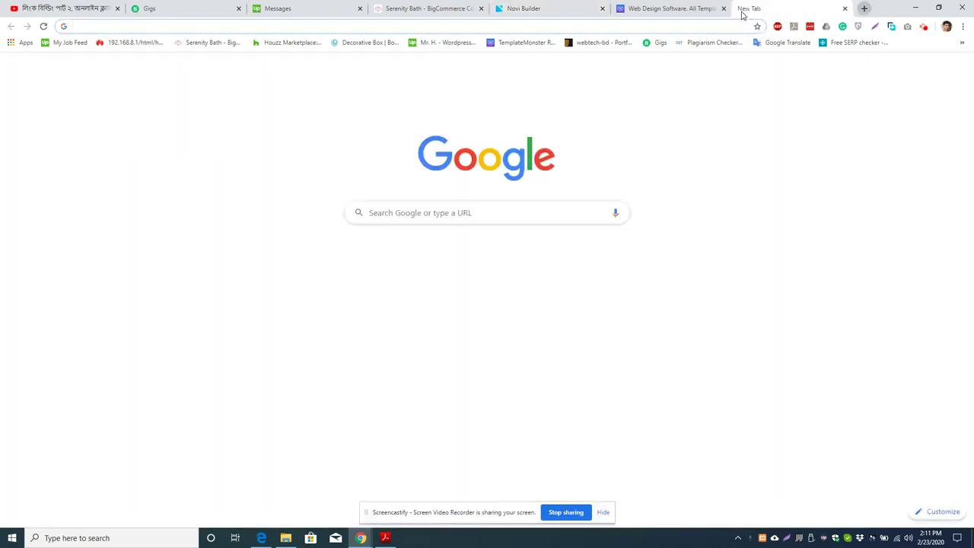
# - Go to novibuilder.com's Templates page and scroll down to the template grid
pyautogui.write('No')
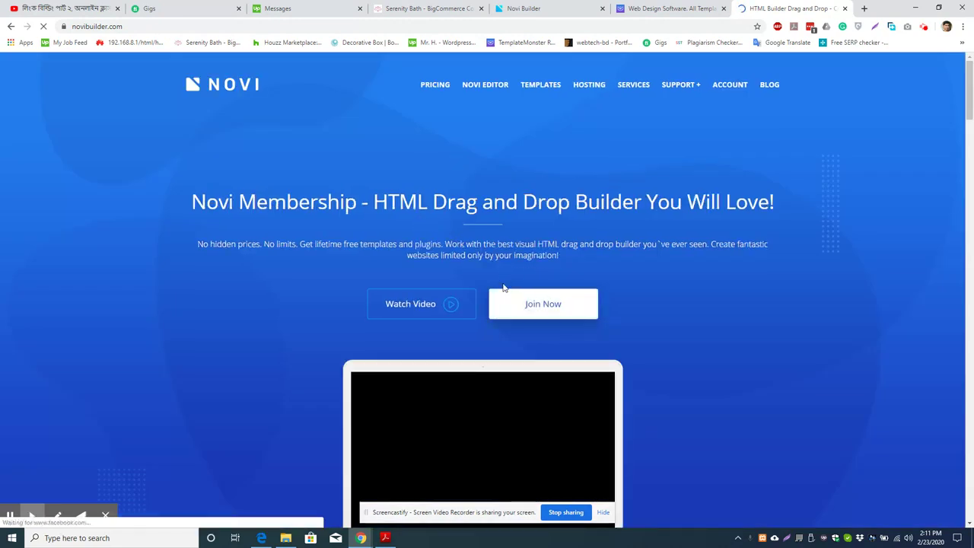
pyautogui.click(541, 88)
pyautogui.scroll(-2, 540, 213)
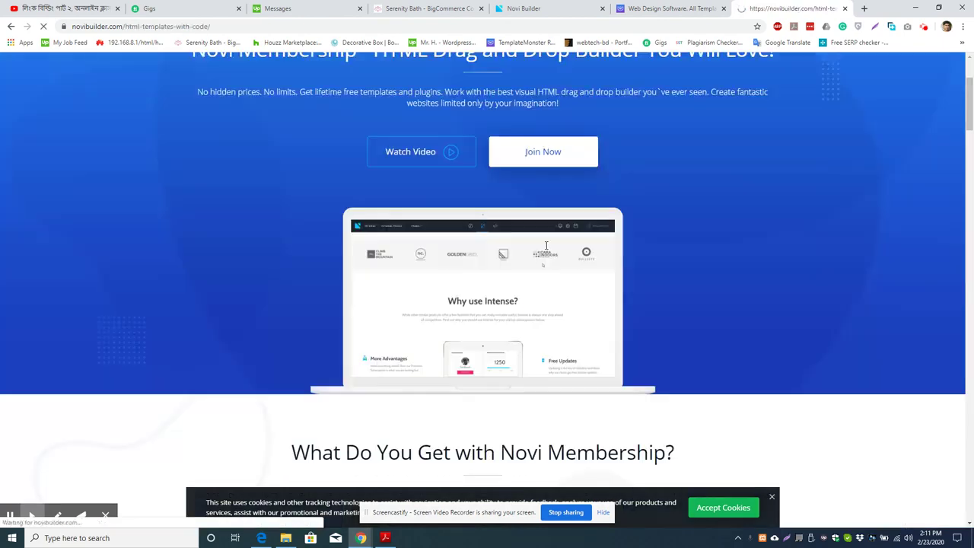
pyautogui.scroll(-3, 544, 228)
pyautogui.scroll(-3, 546, 245)
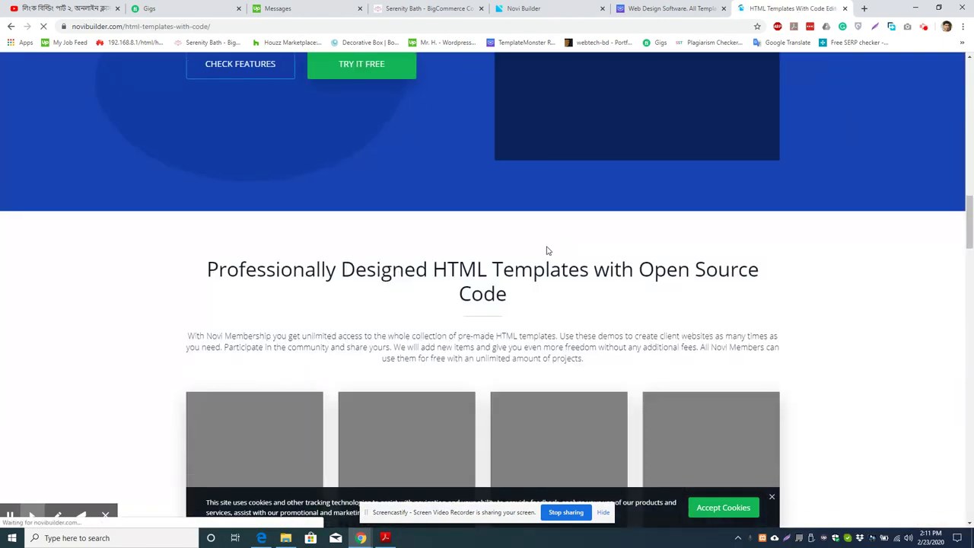
pyautogui.scroll(-2, 557, 270)
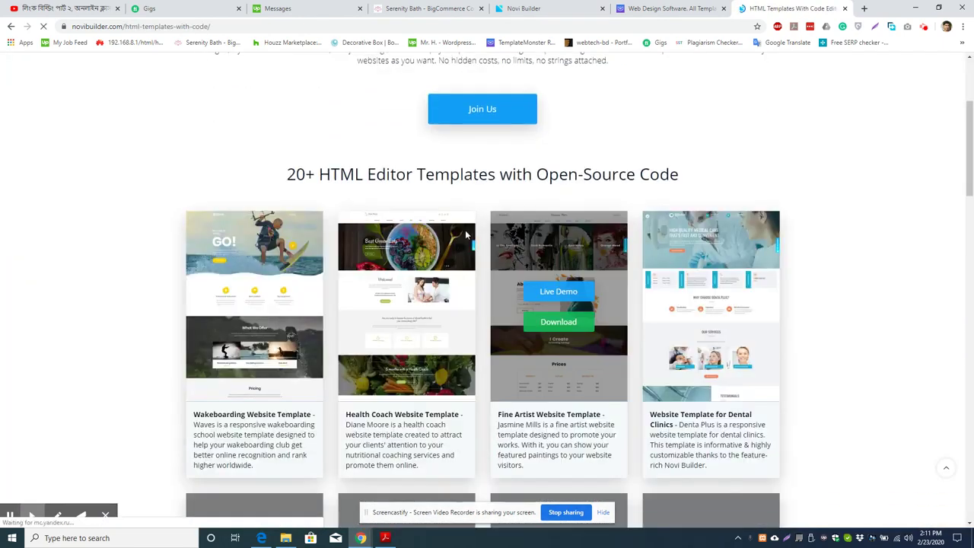
# - Select the '20' templates heading, dismiss the notification prompt, and switch to the TemplateMonster tab
pyautogui.doubleClick(304, 174)
pyautogui.moveTo(312, 178); pyautogui.dragTo(340, 176)
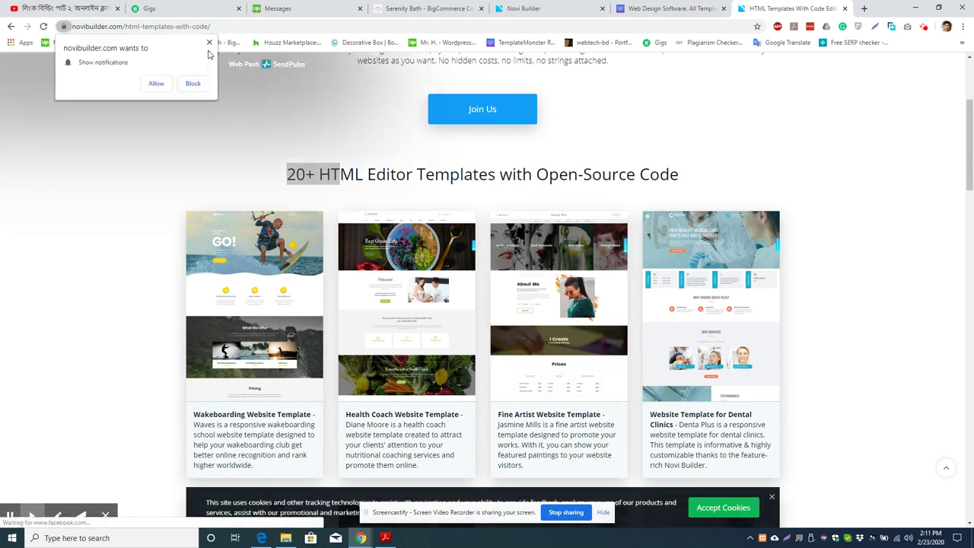
pyautogui.click(194, 84)
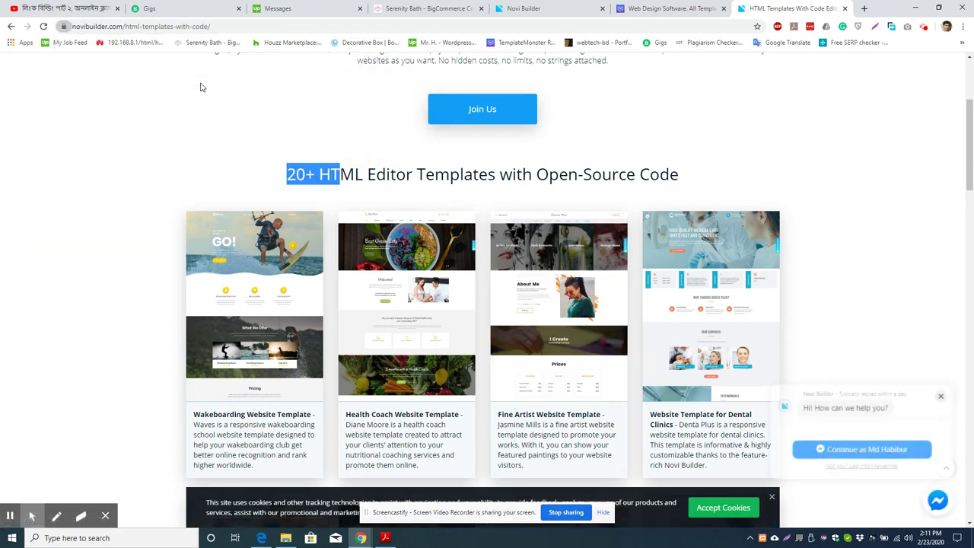
pyautogui.click(544, 174)
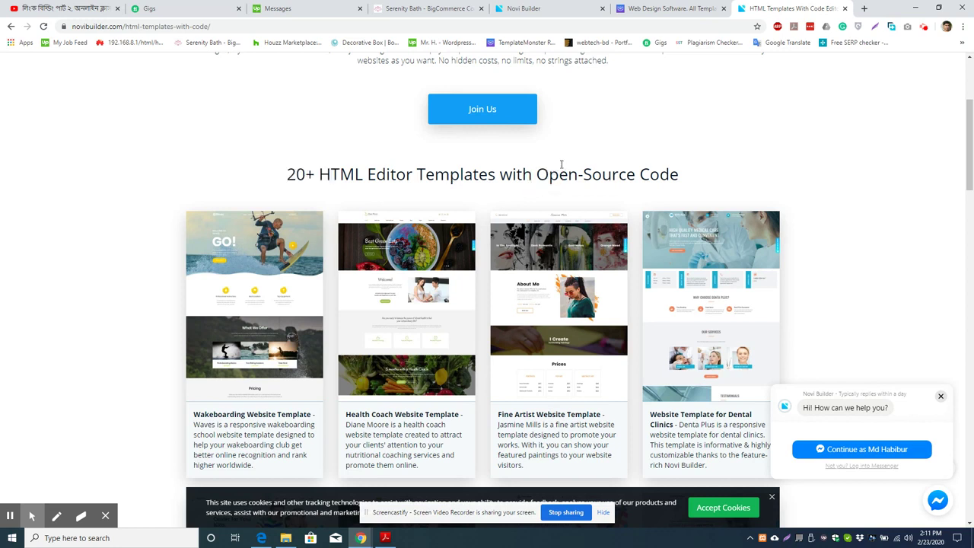
pyautogui.scroll(-2, 562, 163)
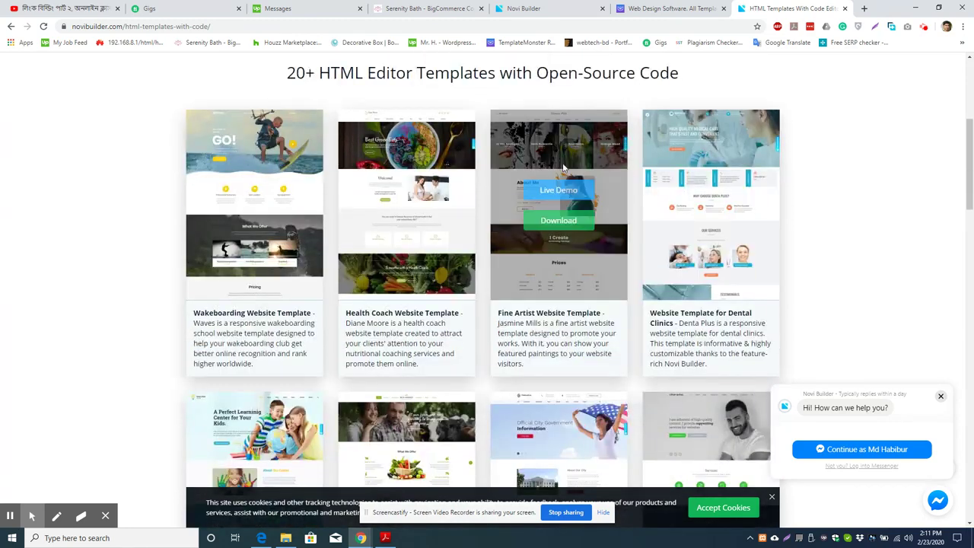
pyautogui.click(655, 9)
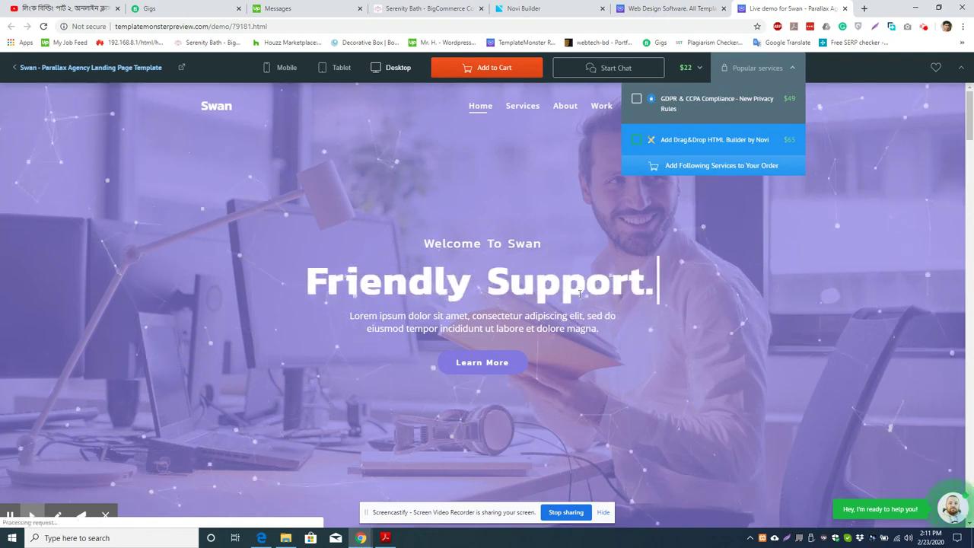
# - Scroll the Swan demo to the Get In Touch form, select its demo ID, and close it
pyautogui.scroll(-2, 578, 296)
pyautogui.scroll(-1, 579, 295)
pyautogui.scroll(-1, 577, 291)
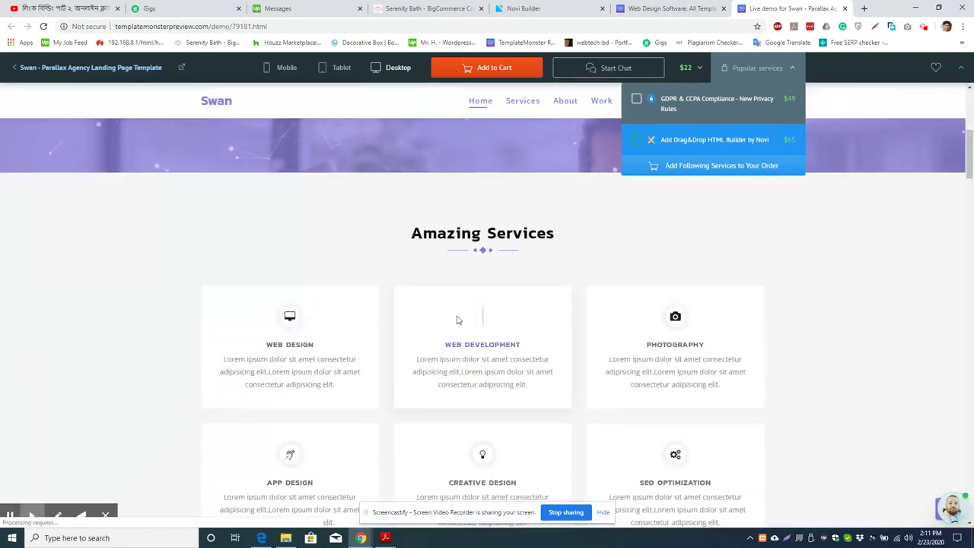
pyautogui.scroll(-1, 493, 318)
pyautogui.scroll(-5, 456, 308)
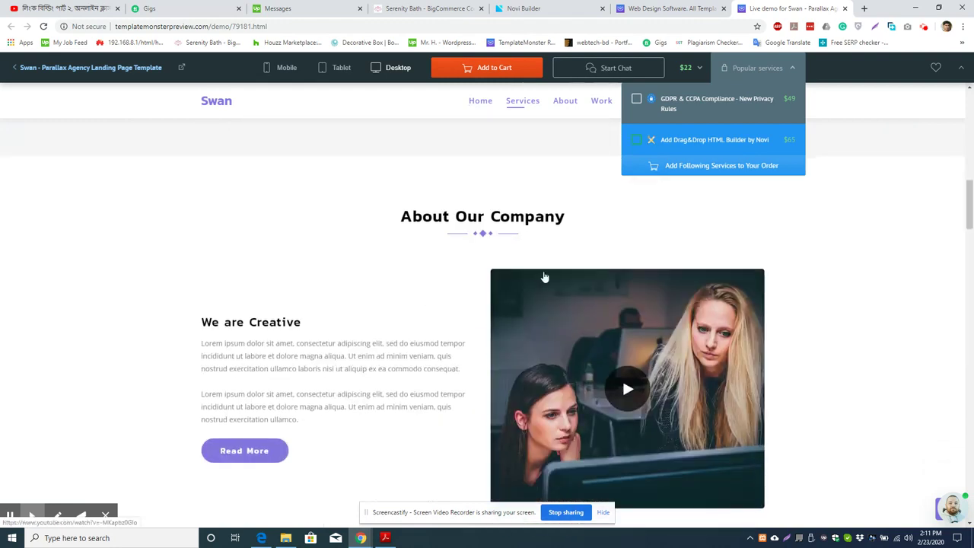
pyautogui.scroll(-2, 543, 276)
pyautogui.scroll(-3, 543, 276)
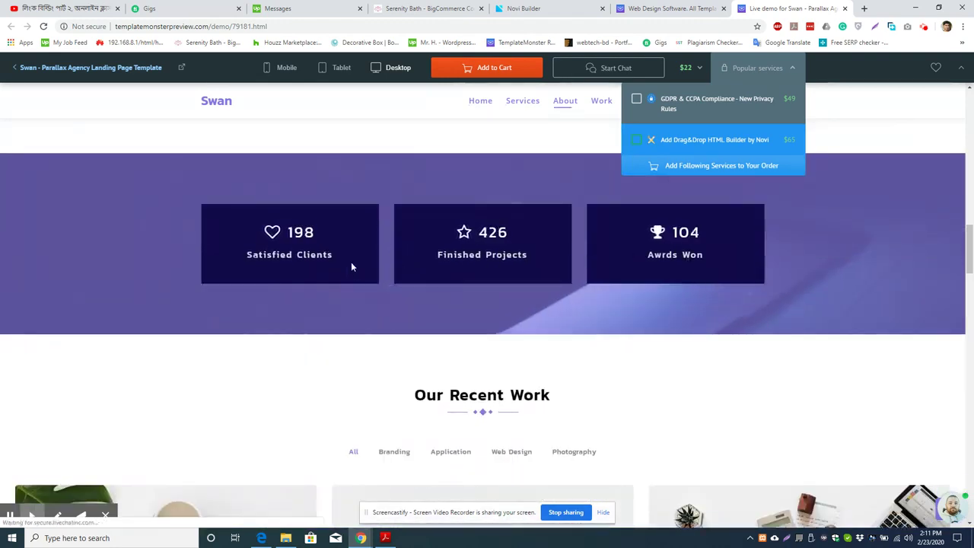
pyautogui.scroll(-3, 350, 265)
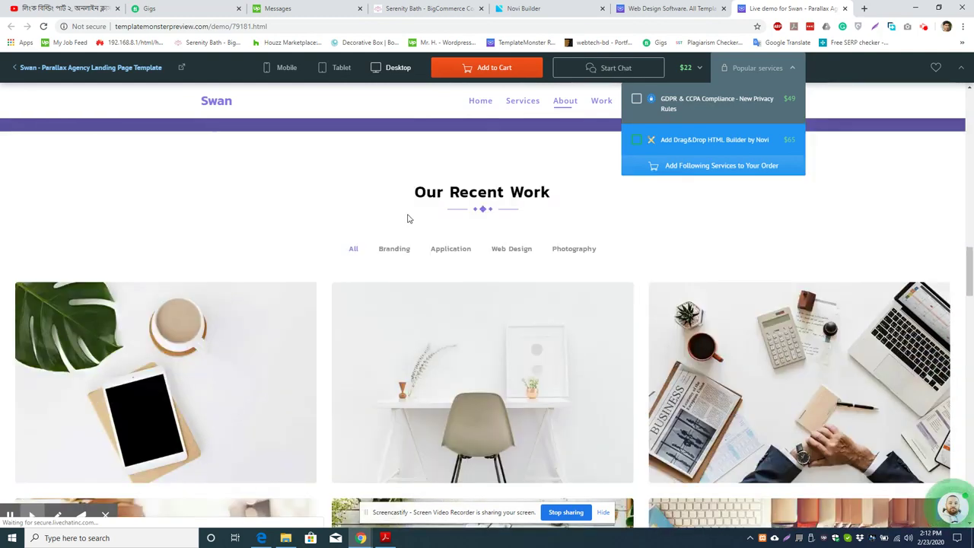
pyautogui.scroll(-8, 514, 245)
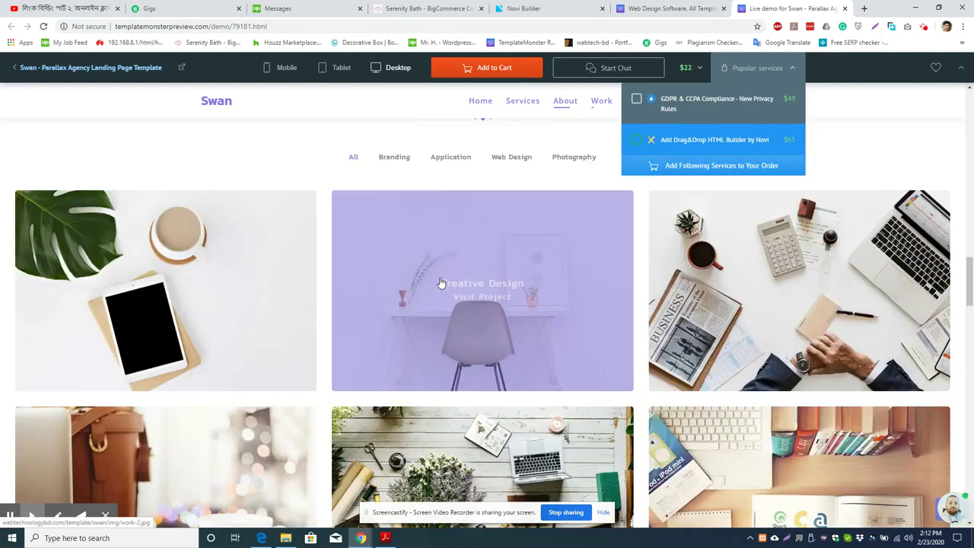
pyautogui.scroll(-1, 547, 266)
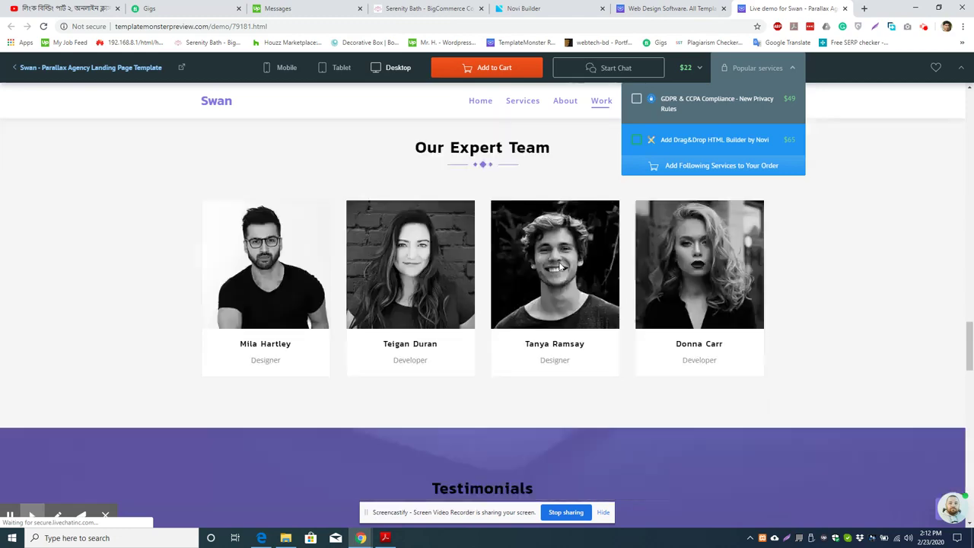
pyautogui.scroll(-1, 533, 263)
pyautogui.scroll(-3, 502, 259)
pyautogui.scroll(-1, 480, 253)
pyautogui.scroll(-4, 480, 254)
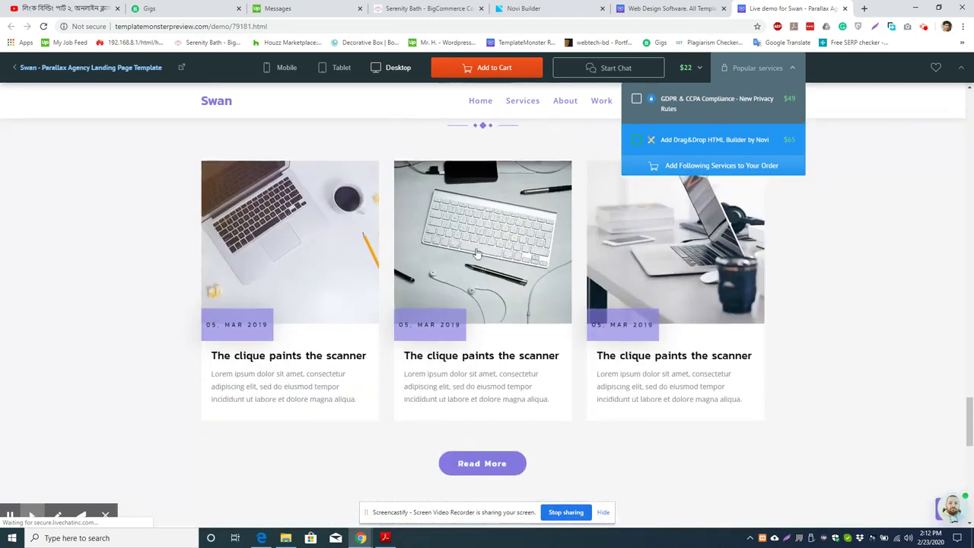
pyautogui.scroll(-3, 456, 244)
pyautogui.scroll(-3, 450, 241)
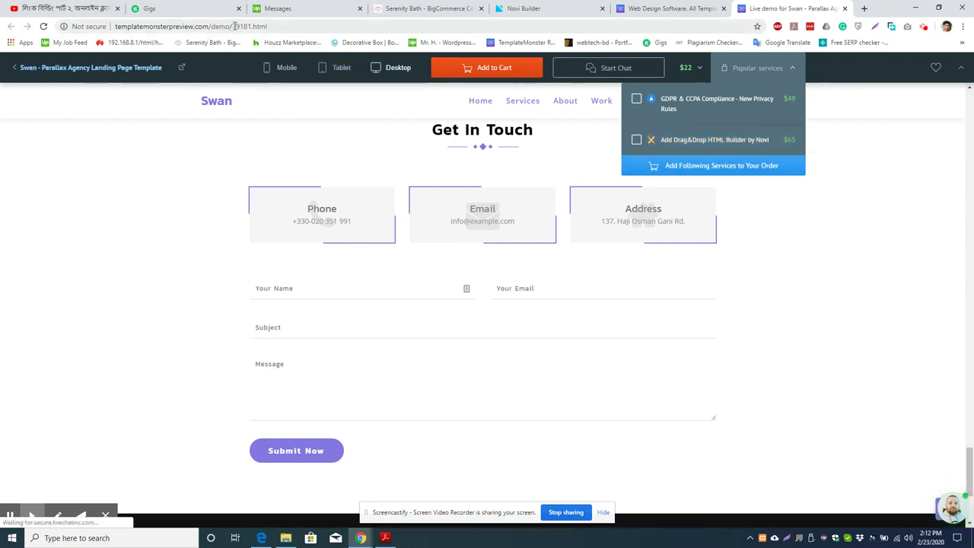
pyautogui.moveTo(232, 25); pyautogui.dragTo(288, 26)
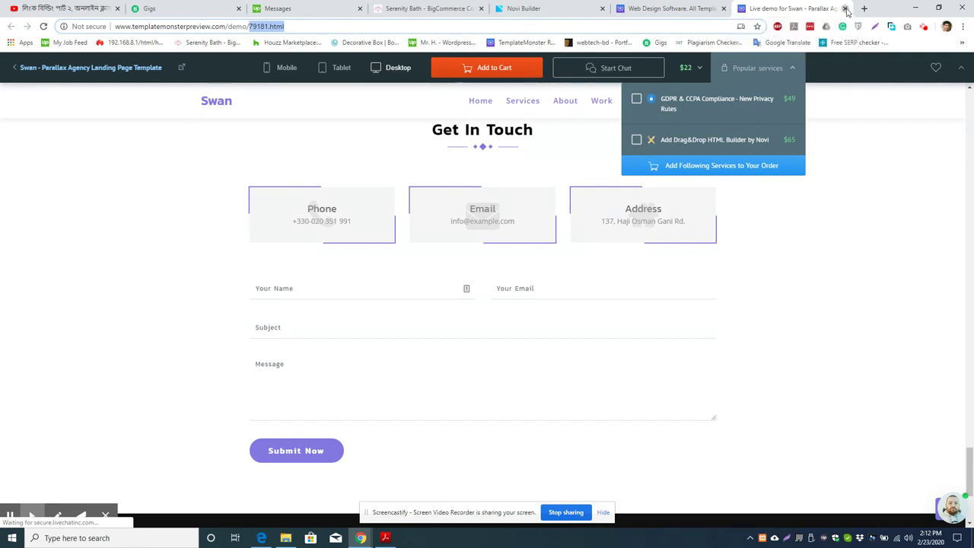
pyautogui.click(845, 9)
# - Replace the Swan hero heading text with 'Friendly Suppor'
pyautogui.click(551, 11)
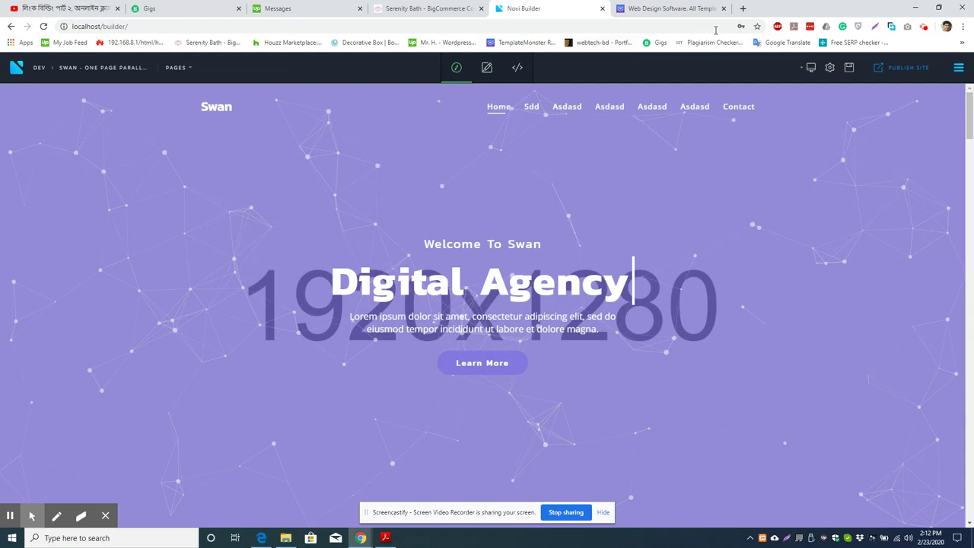
pyautogui.press('BackSpace')
pyautogui.press('BackSpace')
pyautogui.press('BackSpace')
pyautogui.press('BackSpace')
pyautogui.press('BackSpace')
pyautogui.press('BackSpace')
pyautogui.write('Friendly Suppor')
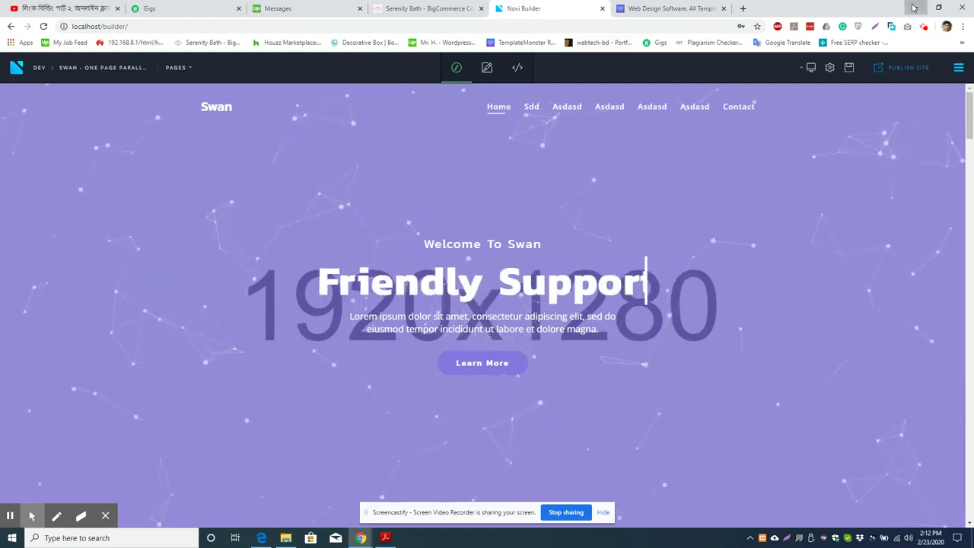
# - Go up to the builder folder and open documentation > Documentation.pdf
pyautogui.click(913, 9)
pyautogui.click(618, 204)
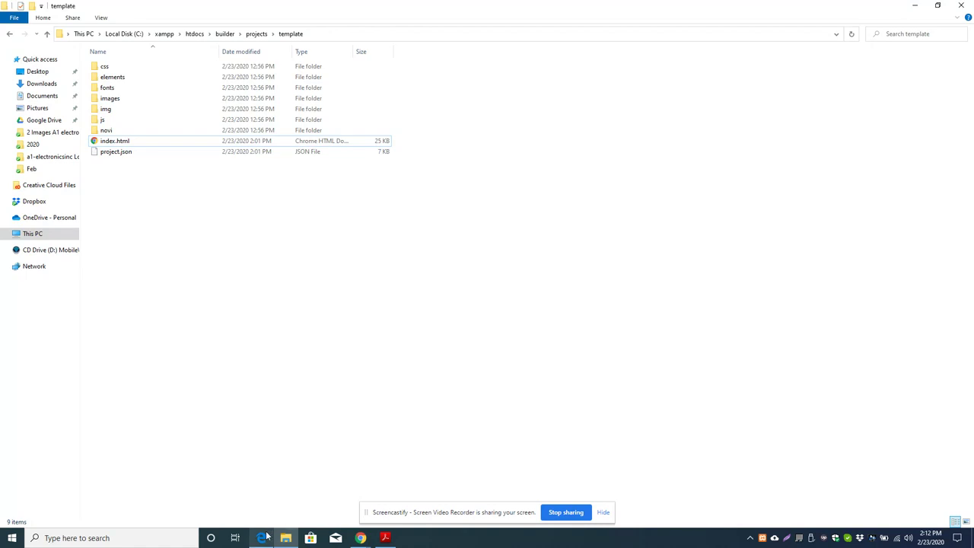
pyautogui.click(253, 33)
pyautogui.click(224, 34)
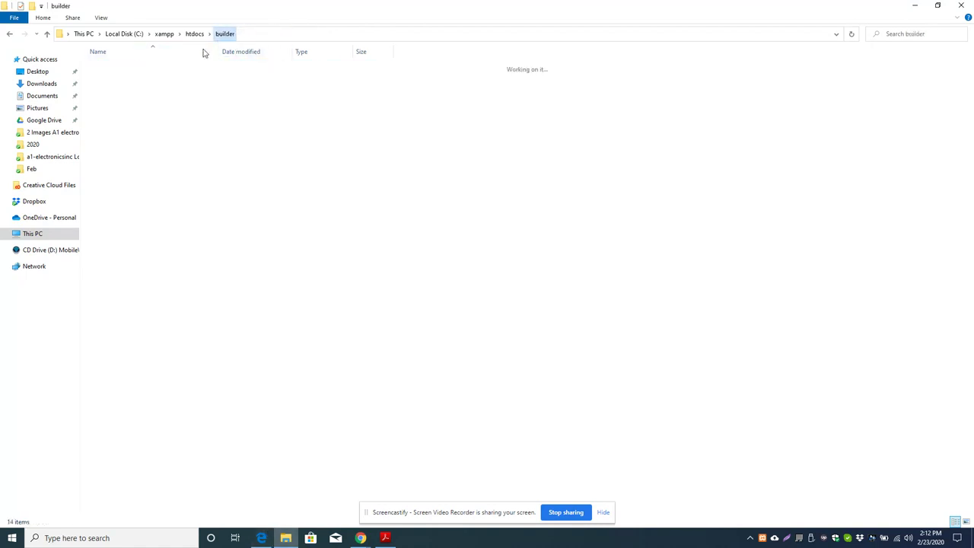
pyautogui.doubleClick(152, 98)
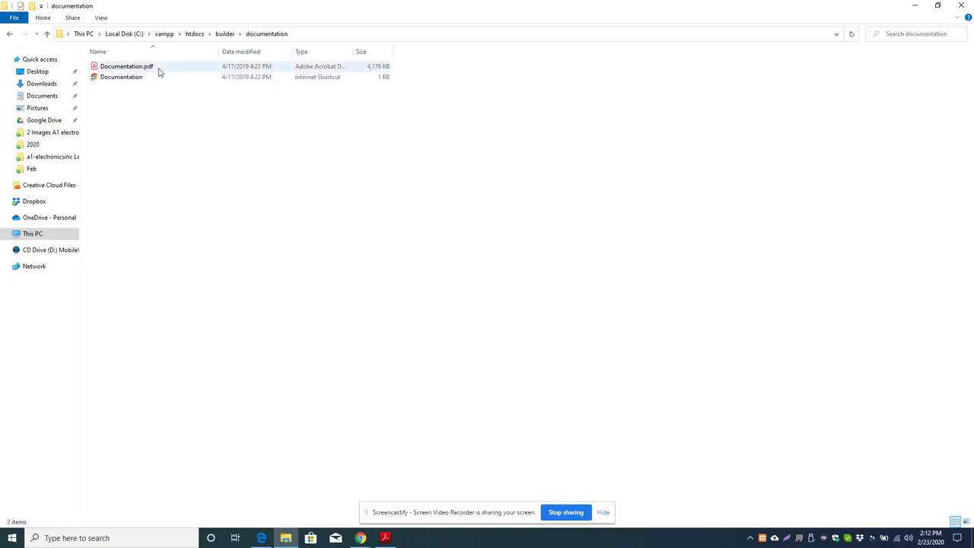
pyautogui.doubleClick(159, 69)
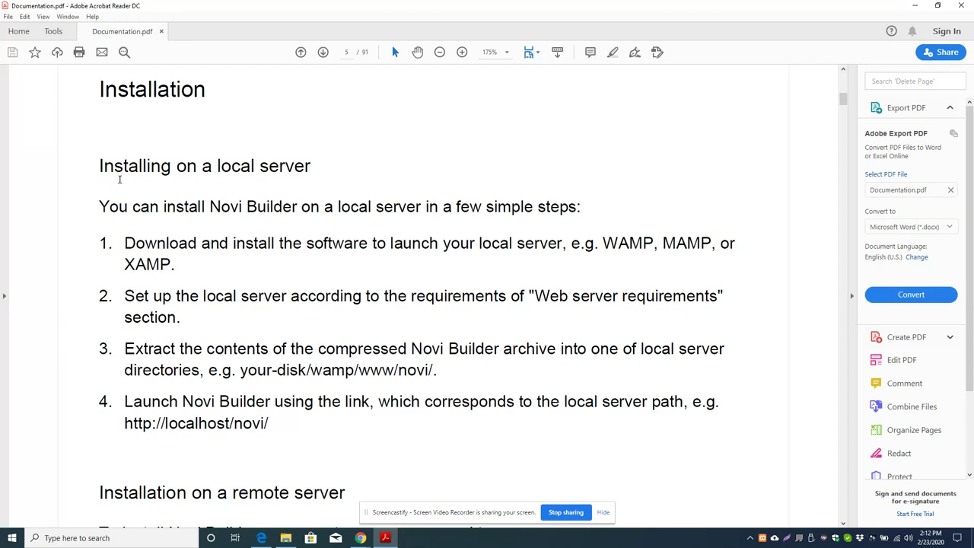
# - Select the first local-server installation steps in the PDF and highlight the word XAMPP
pyautogui.moveTo(125, 243)
pyautogui.mouseDown()
pyautogui.moveTo(677, 247)
pyautogui.moveTo(623, 268)
pyautogui.mouseUp()
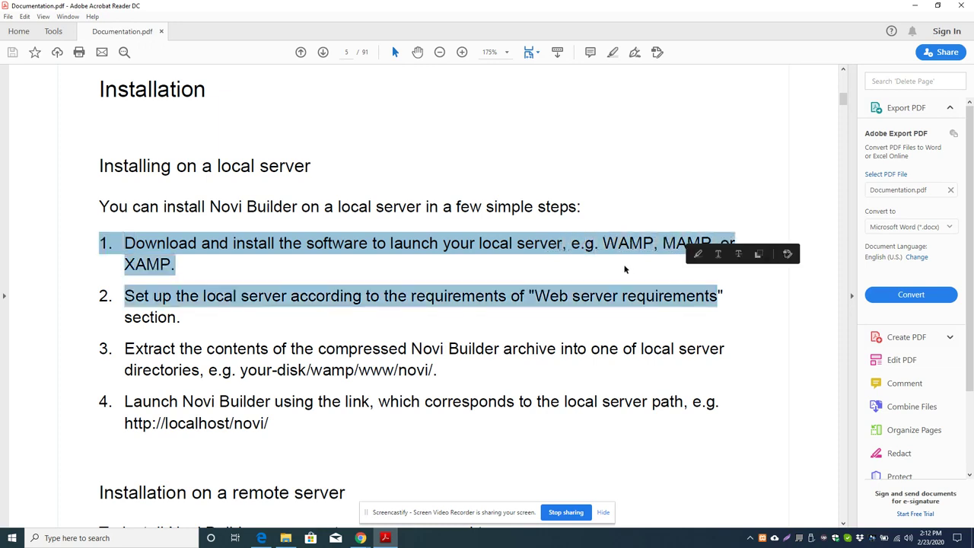
pyautogui.moveTo(125, 264); pyautogui.dragTo(183, 267)
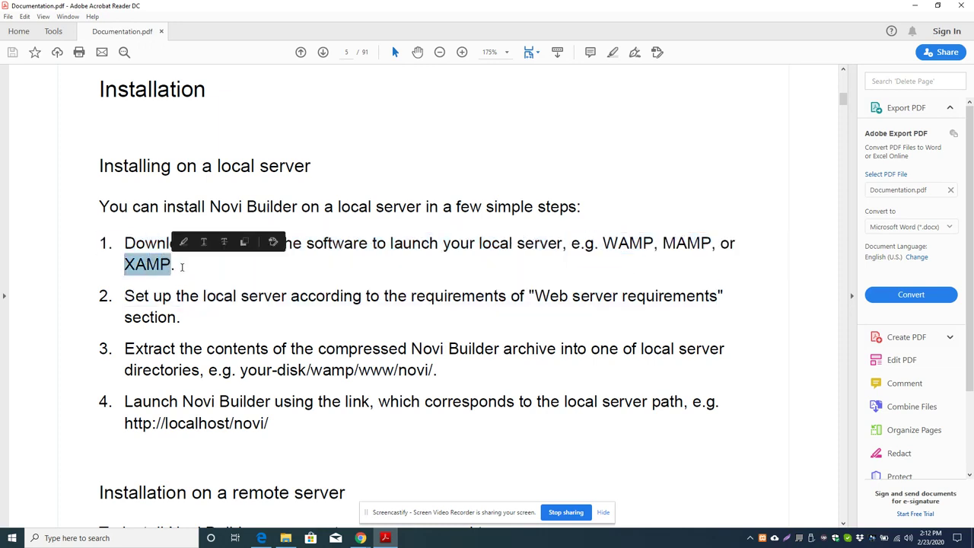
pyautogui.click(147, 264)
pyautogui.doubleClick(147, 264)
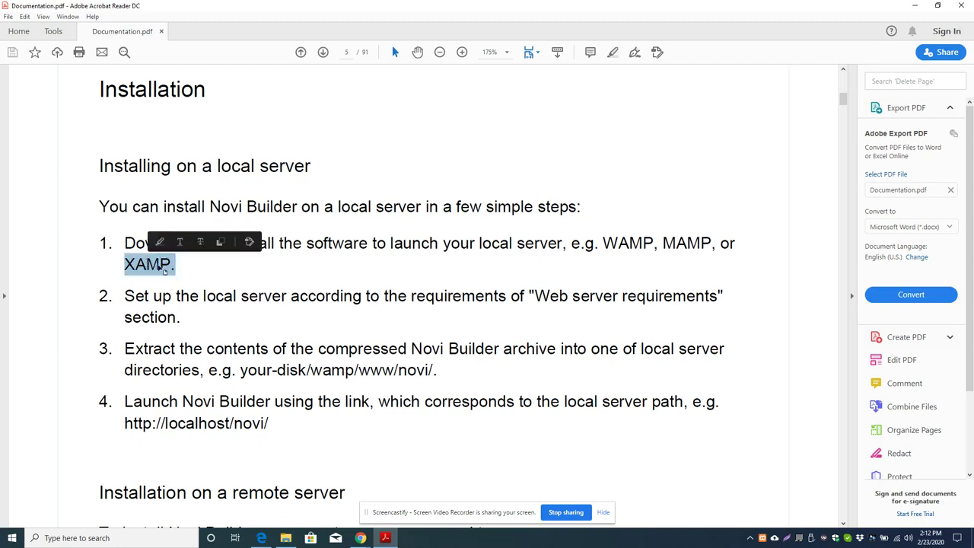
pyautogui.click(182, 267)
pyautogui.click(361, 538)
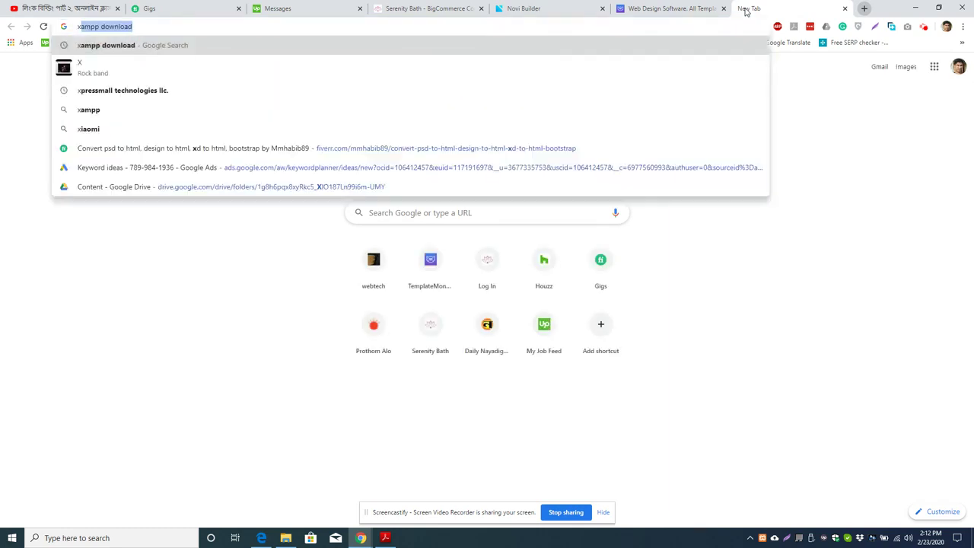
# - Search 'xampp download' and browse apachefriends.org's Windows, Linux and OS X installers
pyautogui.press('Return')
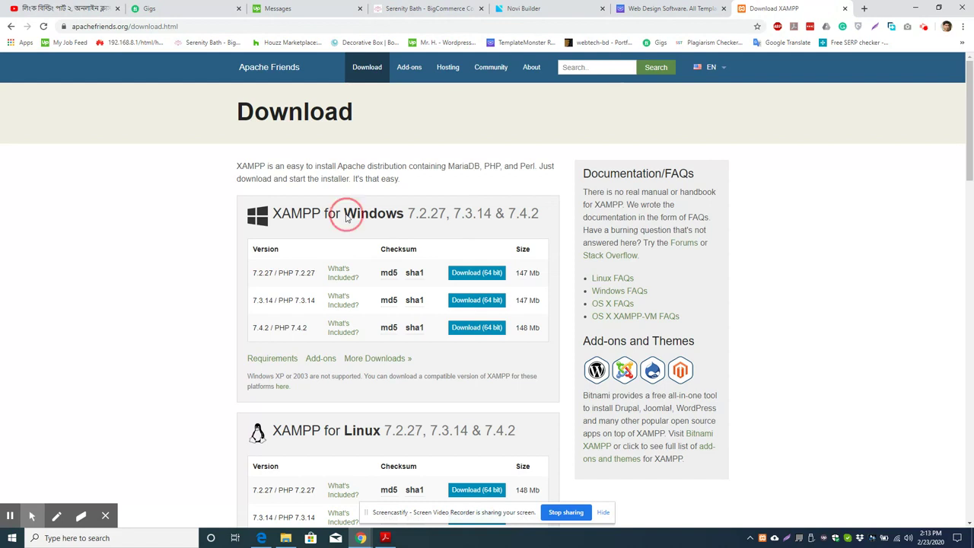
pyautogui.moveTo(345, 217); pyautogui.dragTo(404, 223)
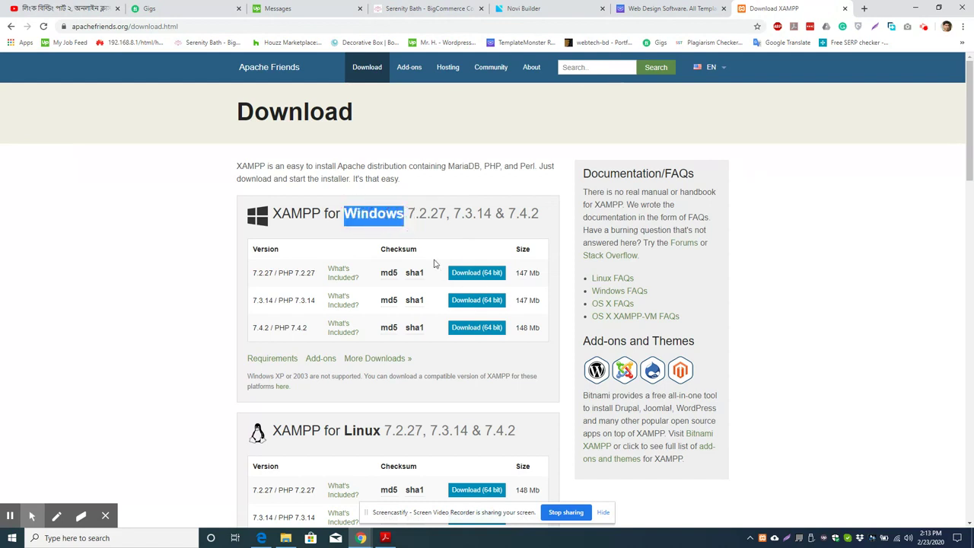
pyautogui.scroll(-2, 468, 309)
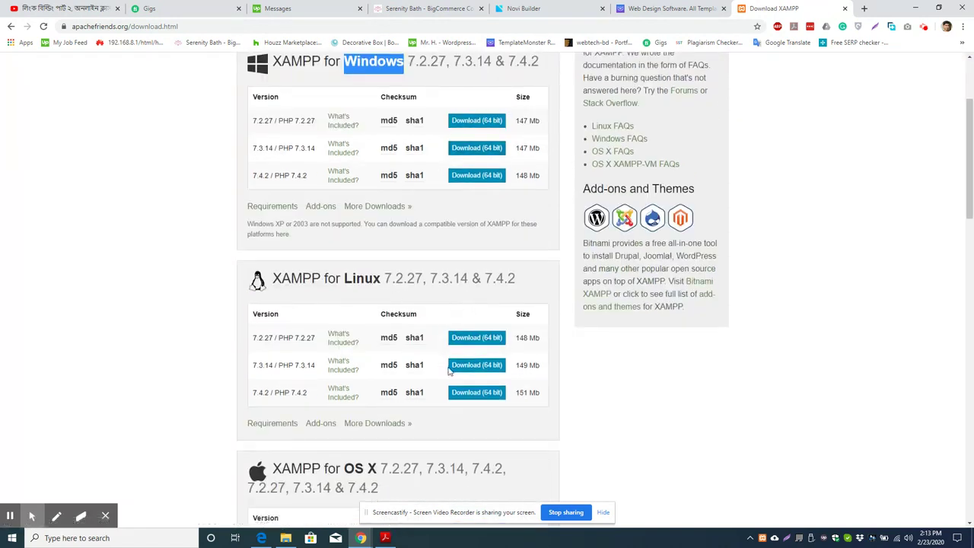
pyautogui.scroll(-3, 429, 342)
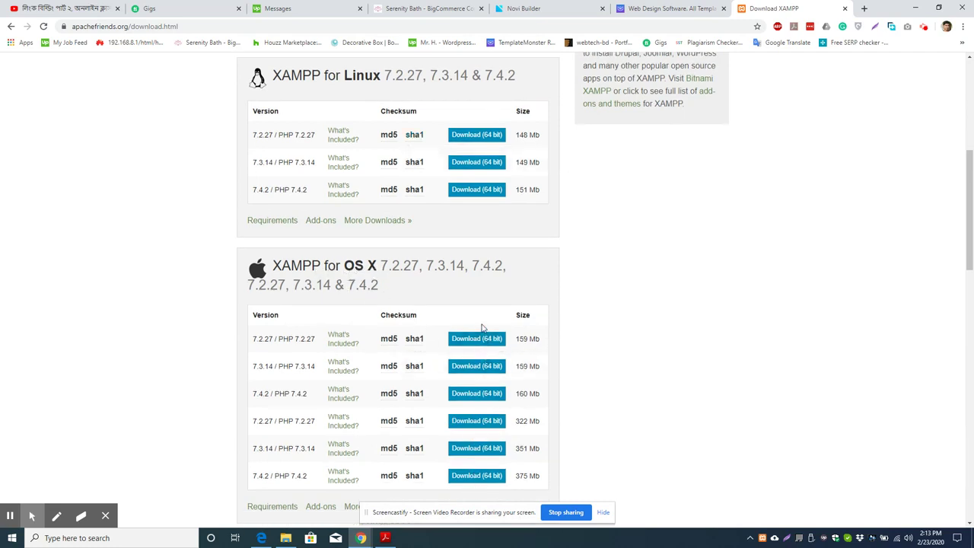
# - Close the download tab, minimize Chrome and Acrobat, and bring up XAMPP Control Panel
pyautogui.click(844, 9)
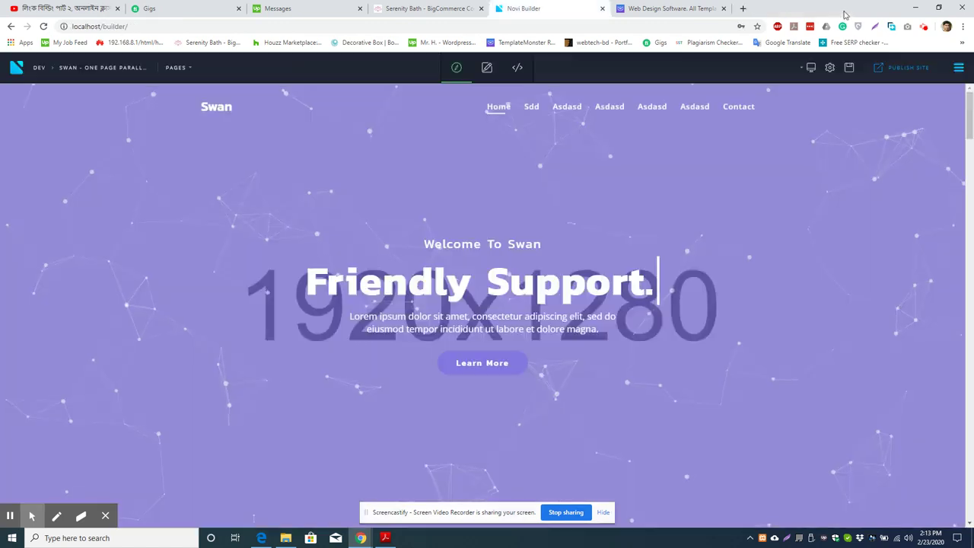
pyautogui.click(917, 9)
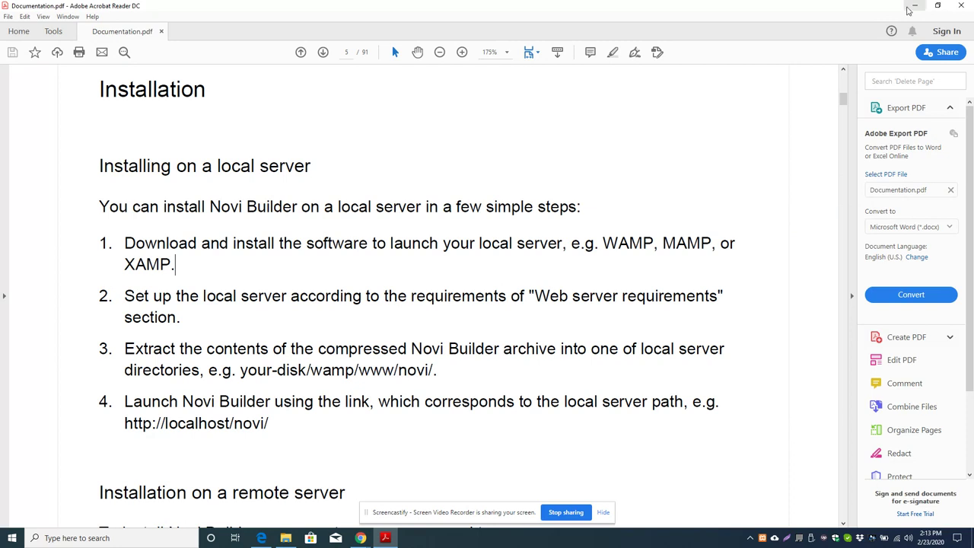
pyautogui.click(914, 7)
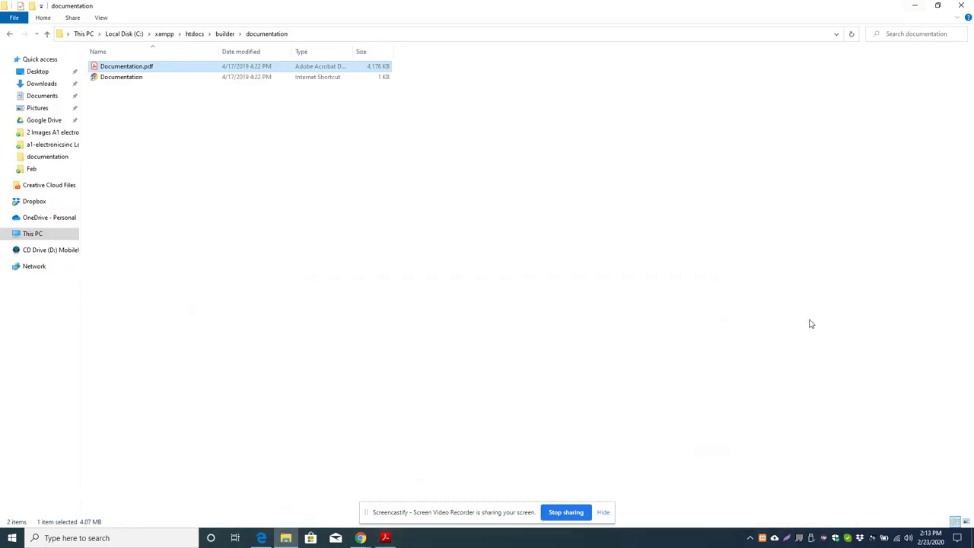
pyautogui.click(762, 538)
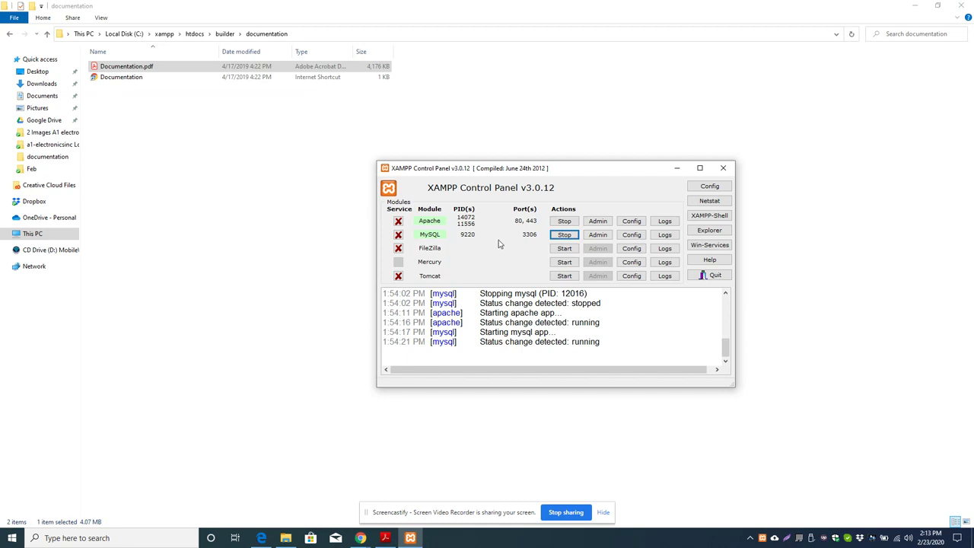
# - Stop Apache and MySQL, start both again, then return to File Explorer
pyautogui.click(563, 220)
pyautogui.click(560, 234)
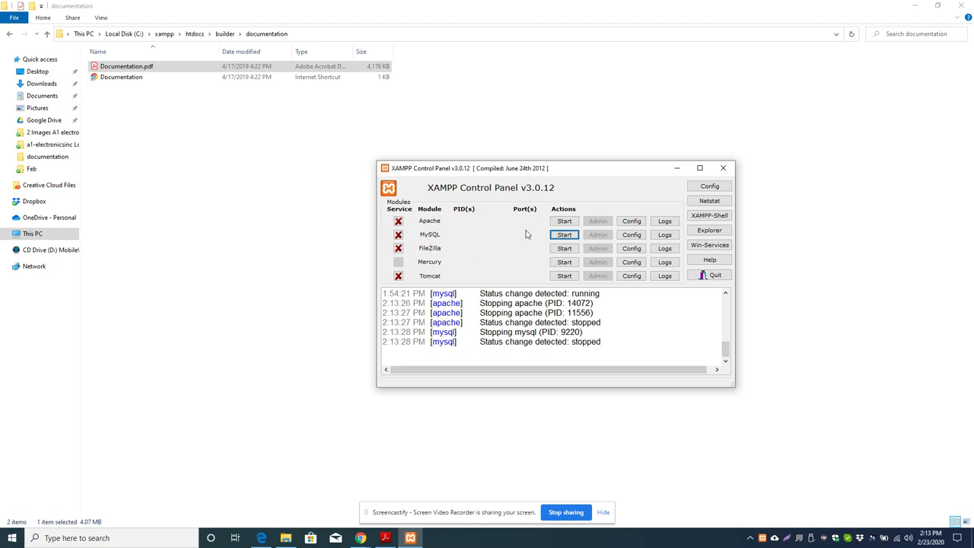
pyautogui.click(563, 222)
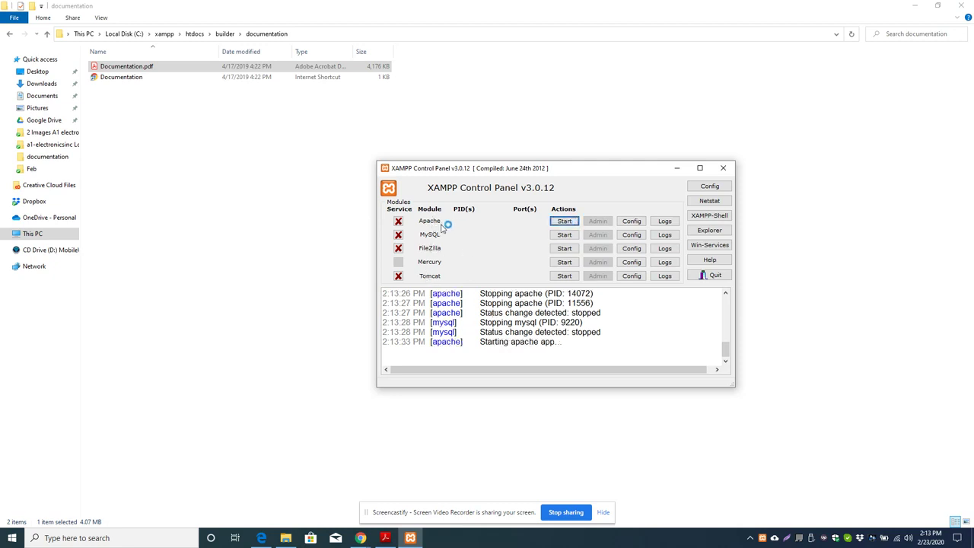
pyautogui.click(563, 234)
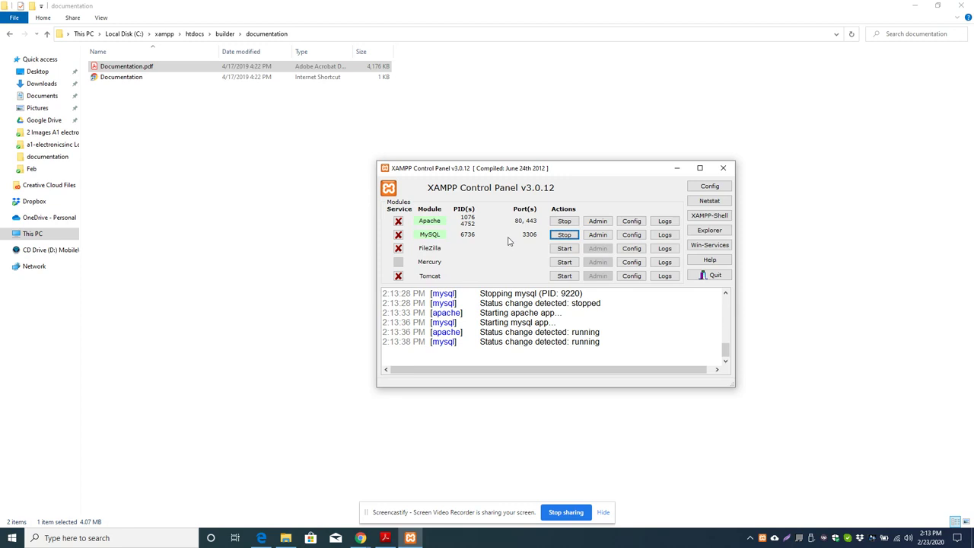
pyautogui.click(278, 210)
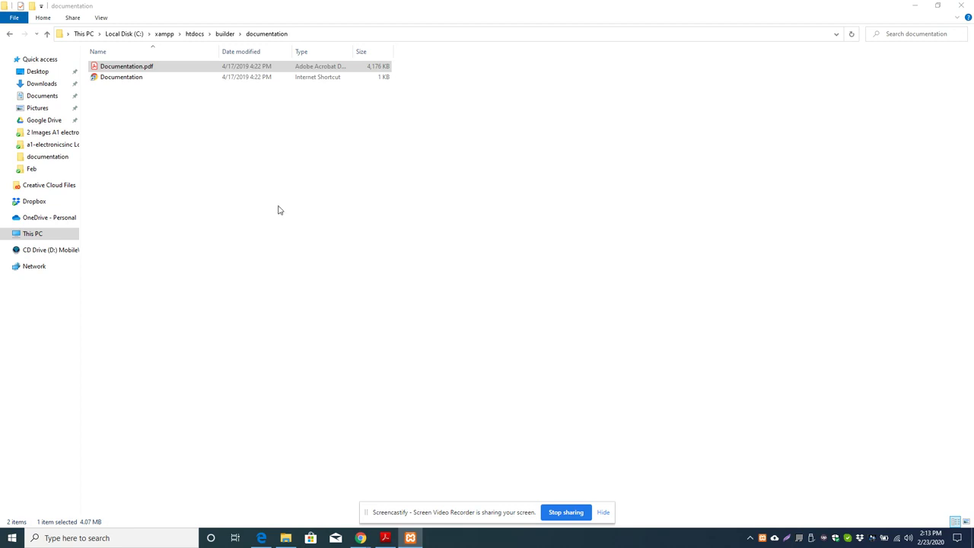
# - Navigate up to xampp\htdocs and try renaming builder to novi-builder, dismissing the folder-in-use error
pyautogui.click(221, 39)
pyautogui.click(194, 40)
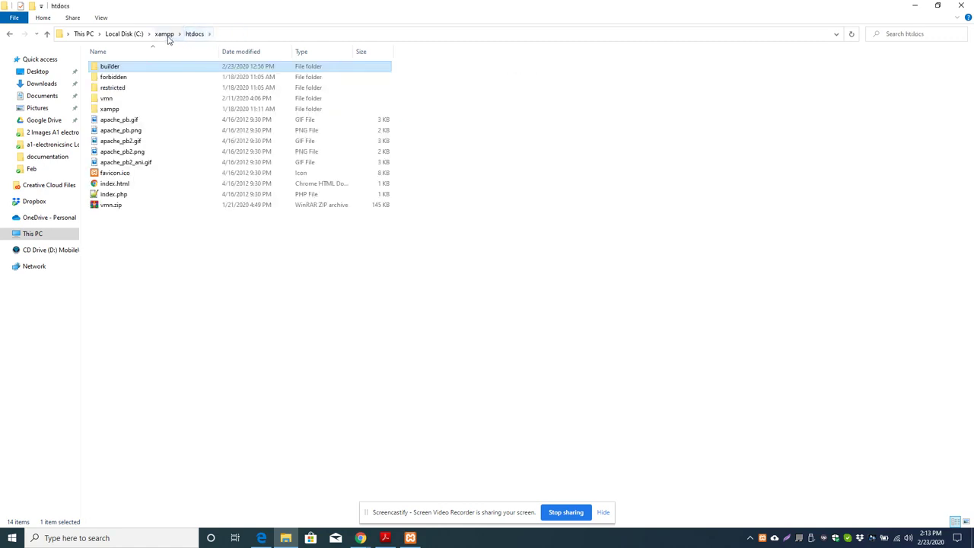
pyautogui.click(167, 36)
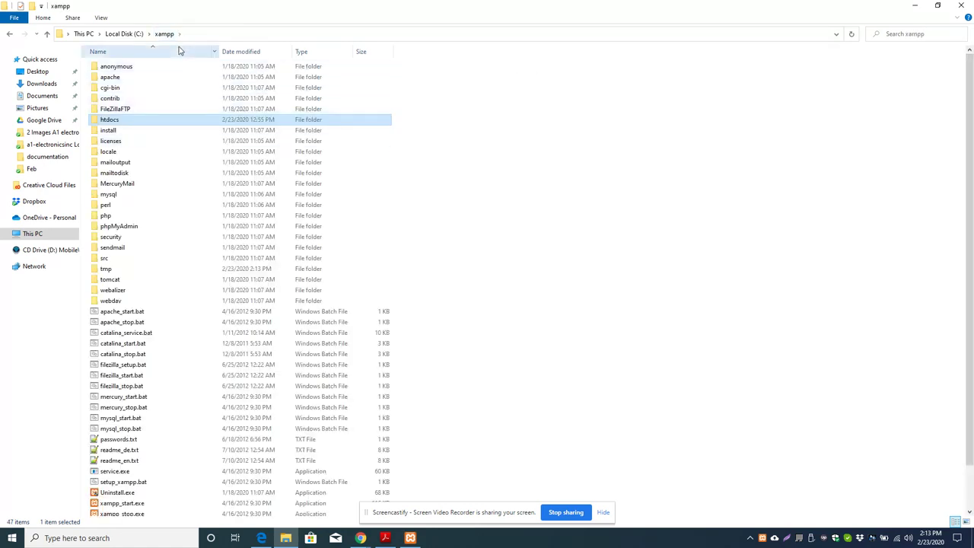
pyautogui.click(195, 34)
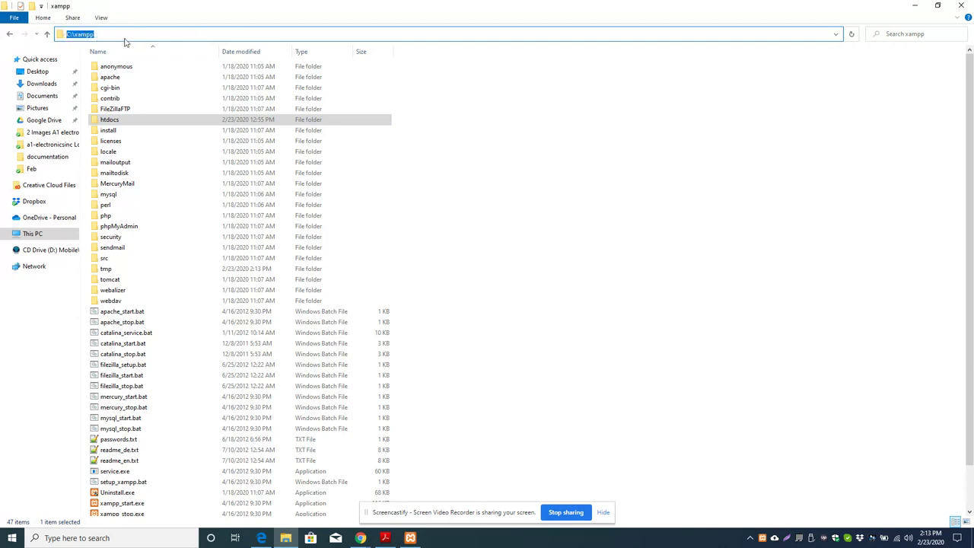
pyautogui.click(711, 156)
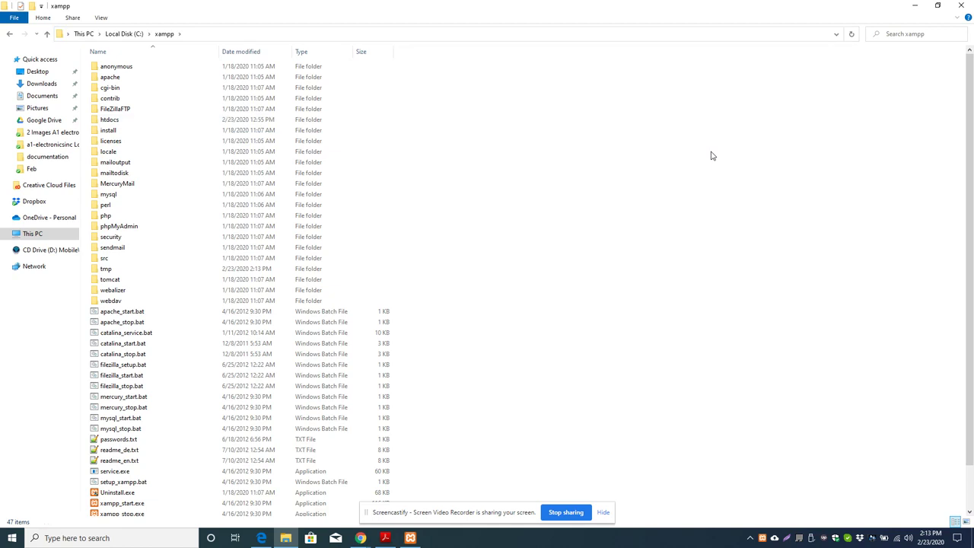
pyautogui.doubleClick(304, 124)
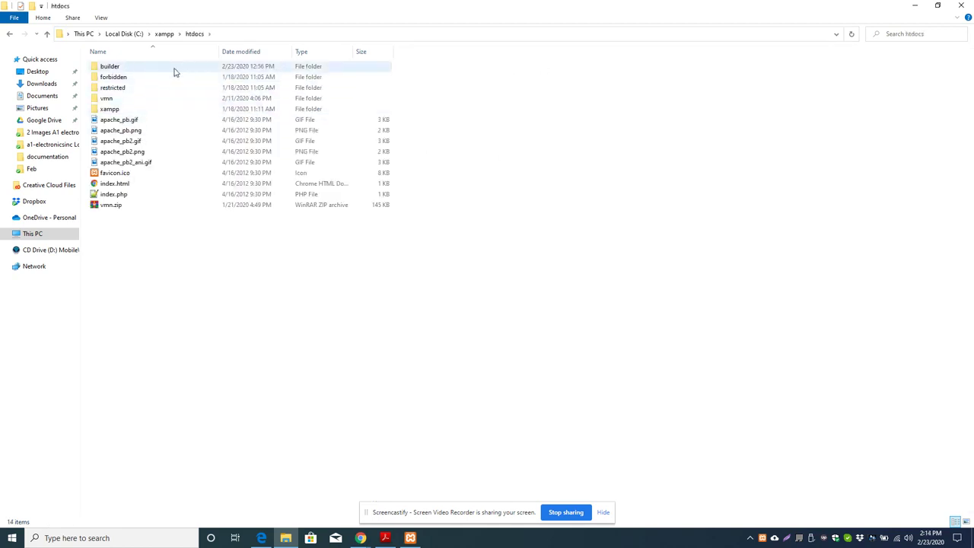
pyautogui.click(172, 71)
pyautogui.write('novi-')
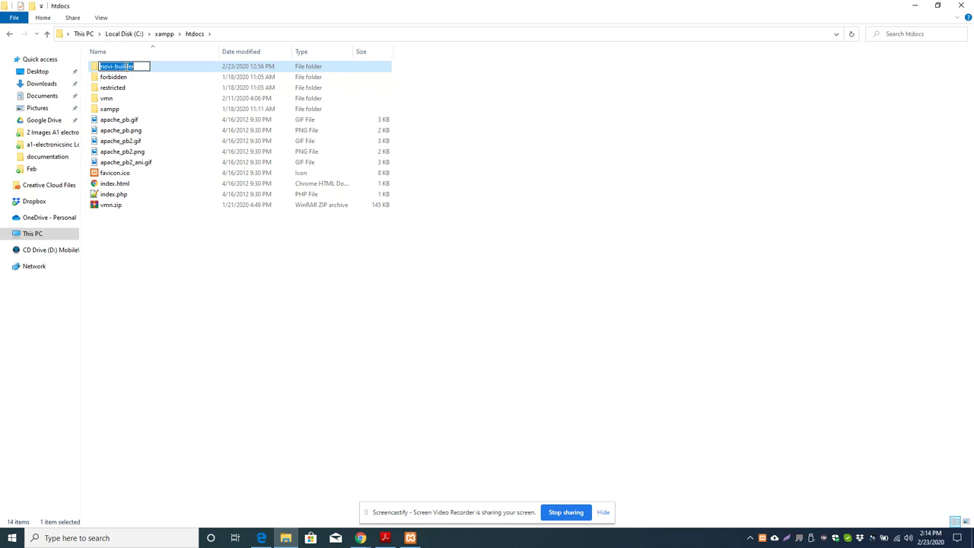
pyautogui.press('Return')
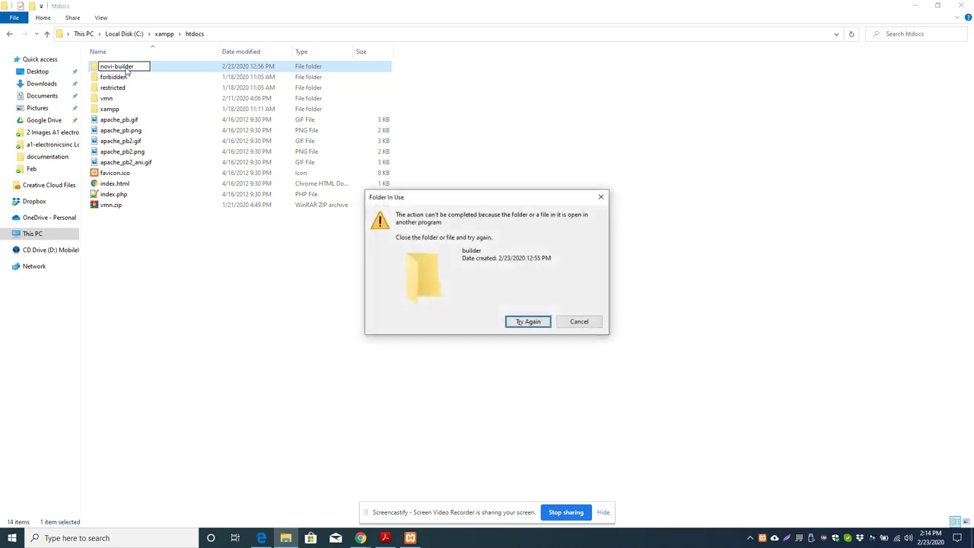
pyautogui.click(578, 321)
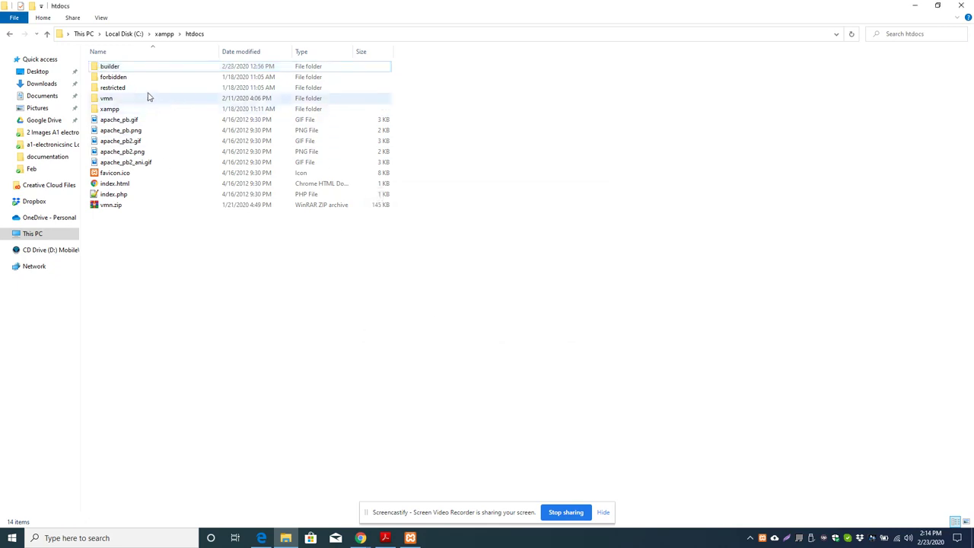
# - Open builder > projects > template folder and select index.html
pyautogui.doubleClick(129, 71)
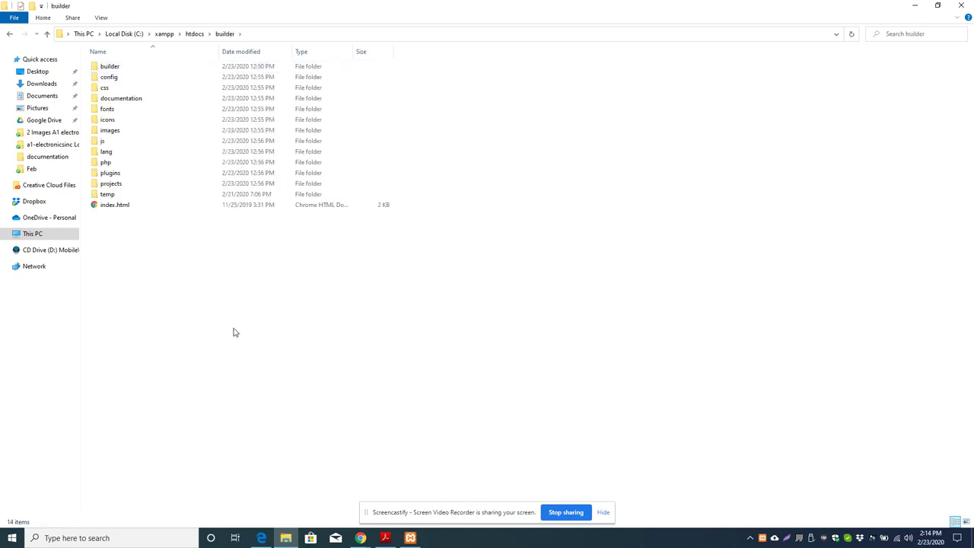
pyautogui.doubleClick(147, 185)
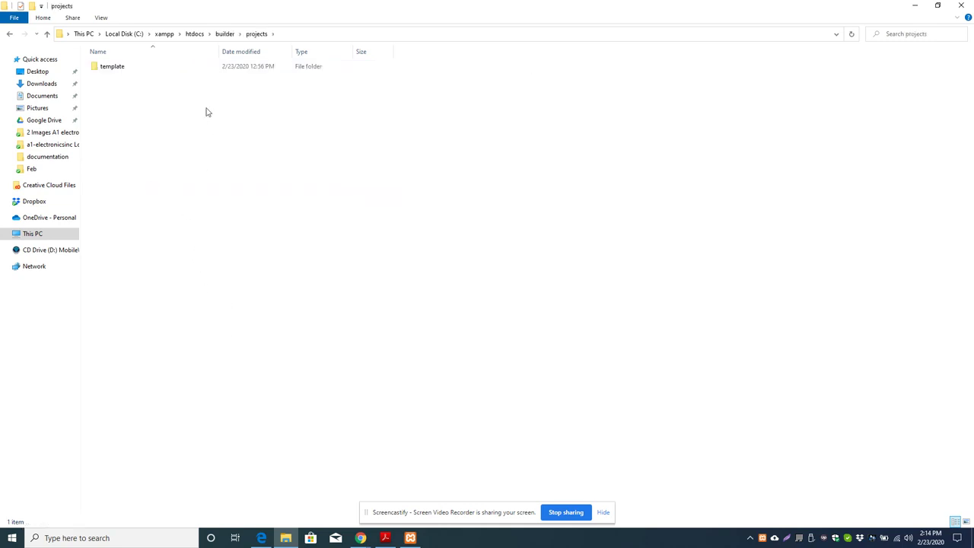
pyautogui.doubleClick(193, 70)
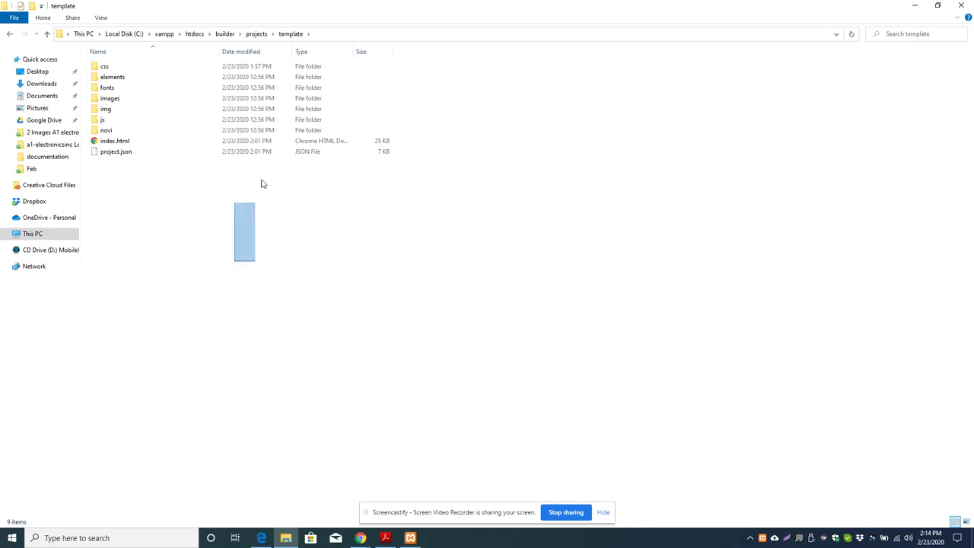
pyautogui.moveTo(261, 183); pyautogui.dragTo(298, 46)
pyautogui.click(204, 183)
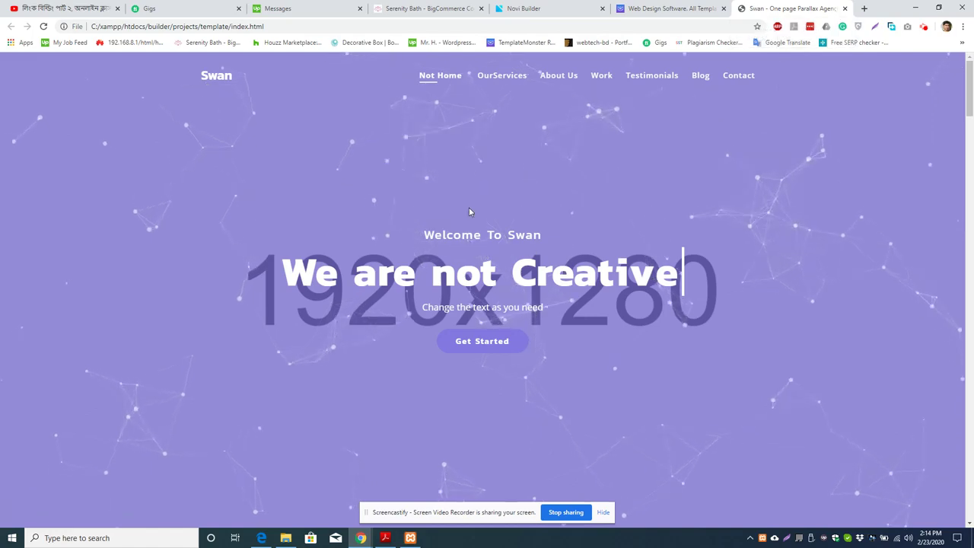
# - Scroll through the local Swan index.html preview's sections, then close its tab
pyautogui.scroll(-2, 468, 207)
pyautogui.scroll(-2, 508, 169)
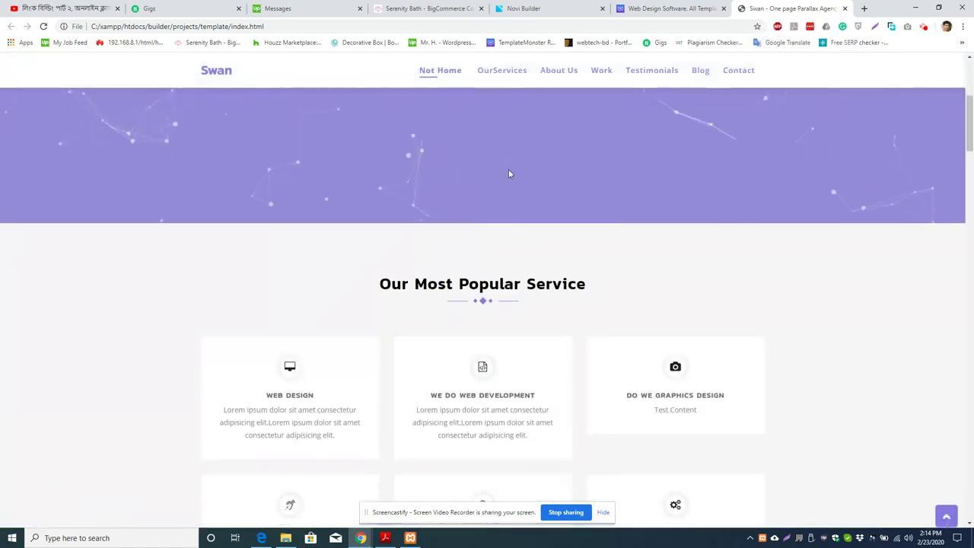
pyautogui.scroll(-2, 508, 174)
pyautogui.scroll(-3, 545, 196)
pyautogui.scroll(-3, 604, 228)
pyautogui.scroll(-3, 718, 311)
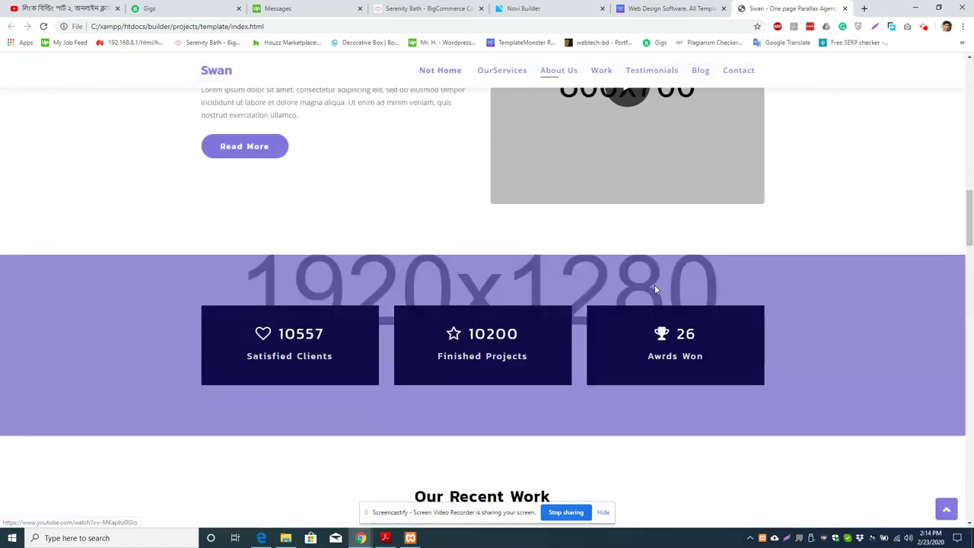
pyautogui.scroll(-4, 654, 289)
pyautogui.scroll(-1, 756, 150)
pyautogui.scroll(-1, 763, 145)
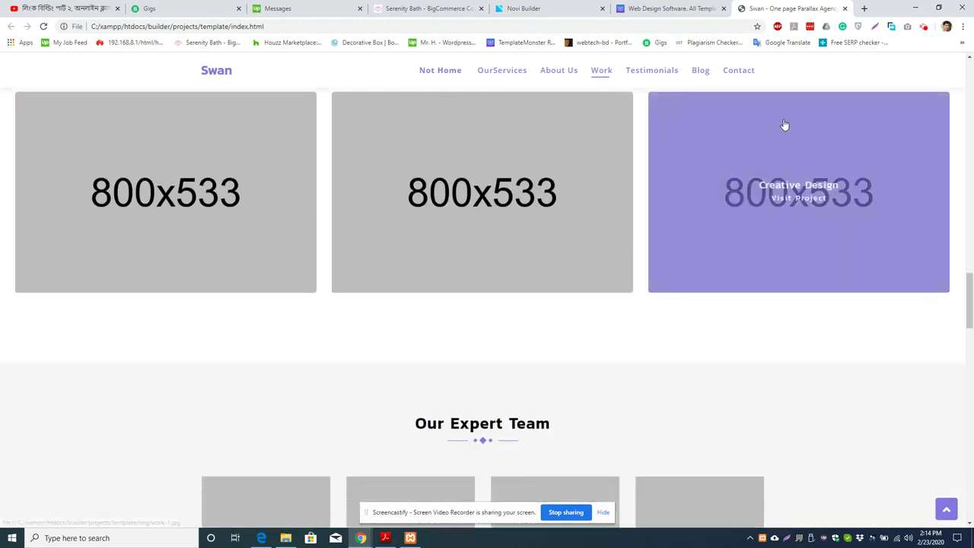
pyautogui.scroll(-3, 784, 125)
pyautogui.click(844, 8)
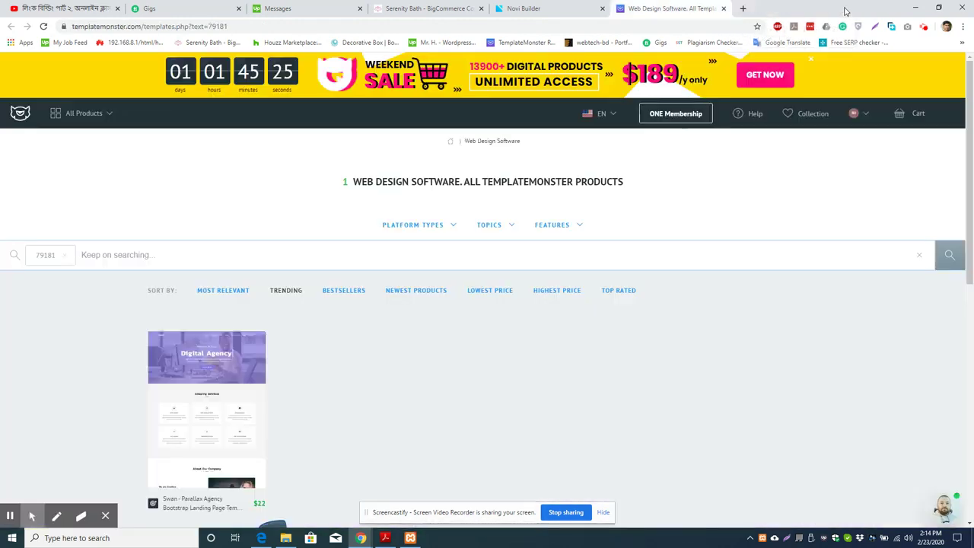
# - Reload the Novi Builder tab despite unsaved changes and log in with the password
pyautogui.click(531, 9)
pyautogui.write('We Test Creative')
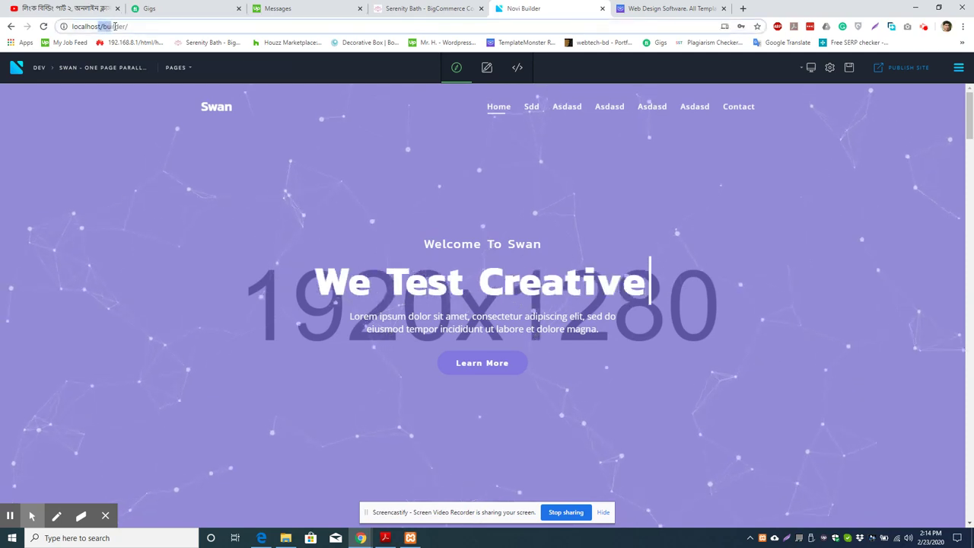
pyautogui.write('Creative')
pyautogui.doubleClick(116, 27)
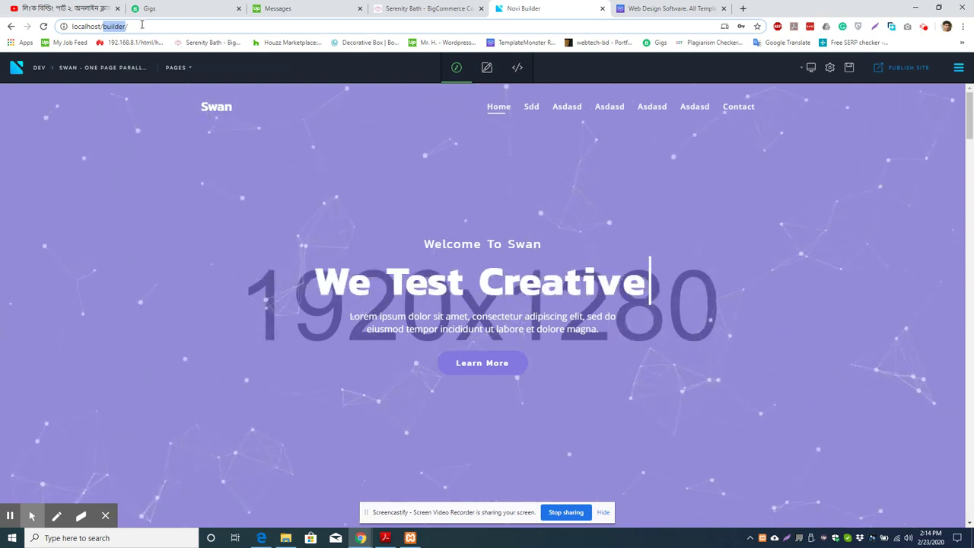
pyautogui.click(150, 25)
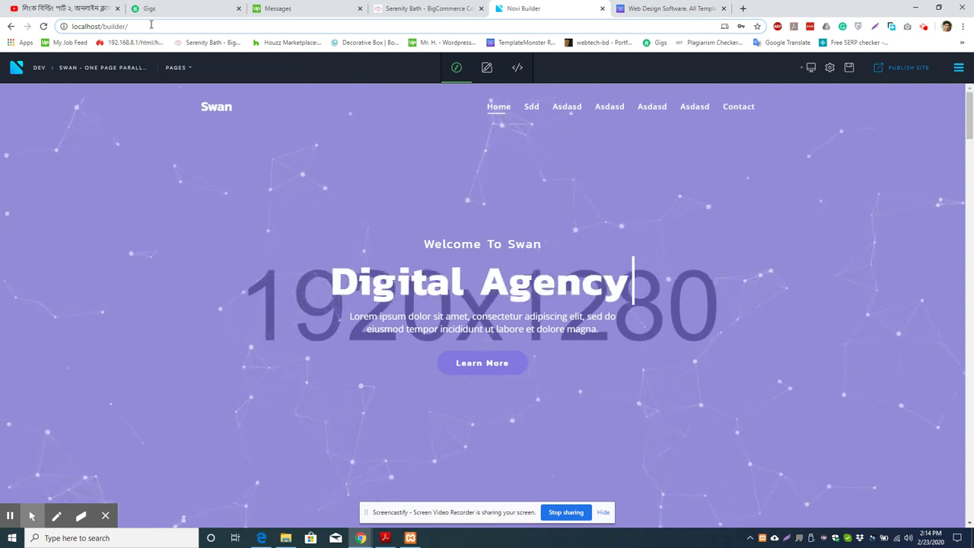
pyautogui.press('Return')
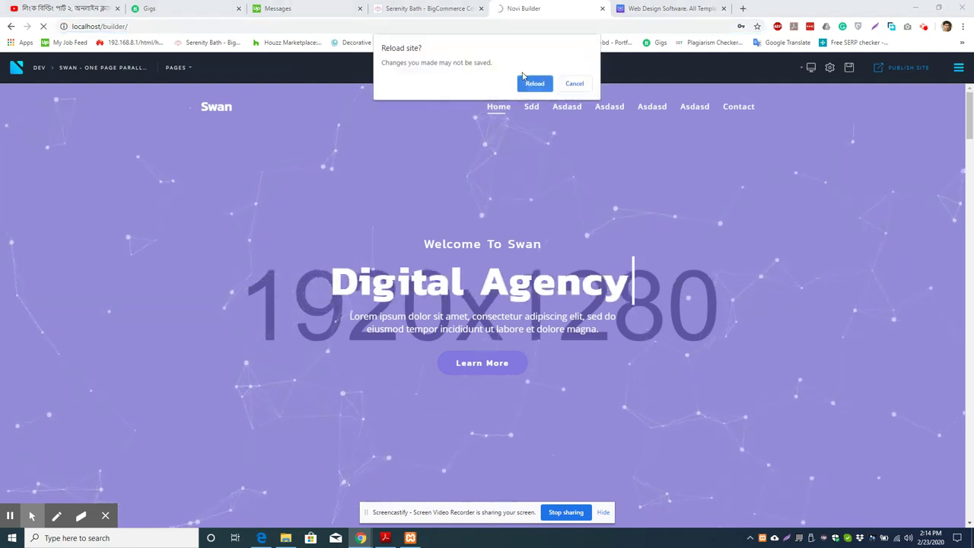
pyautogui.click(534, 83)
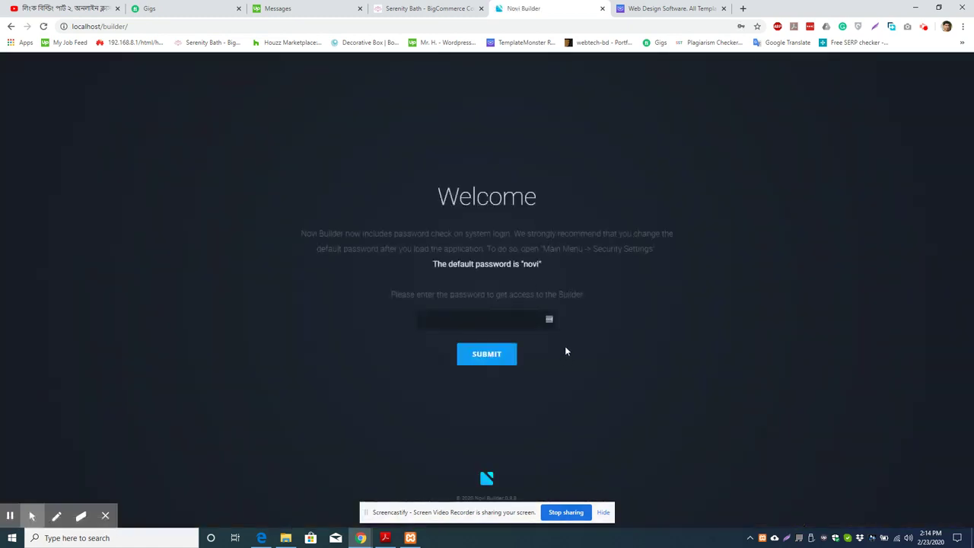
pyautogui.click(502, 318)
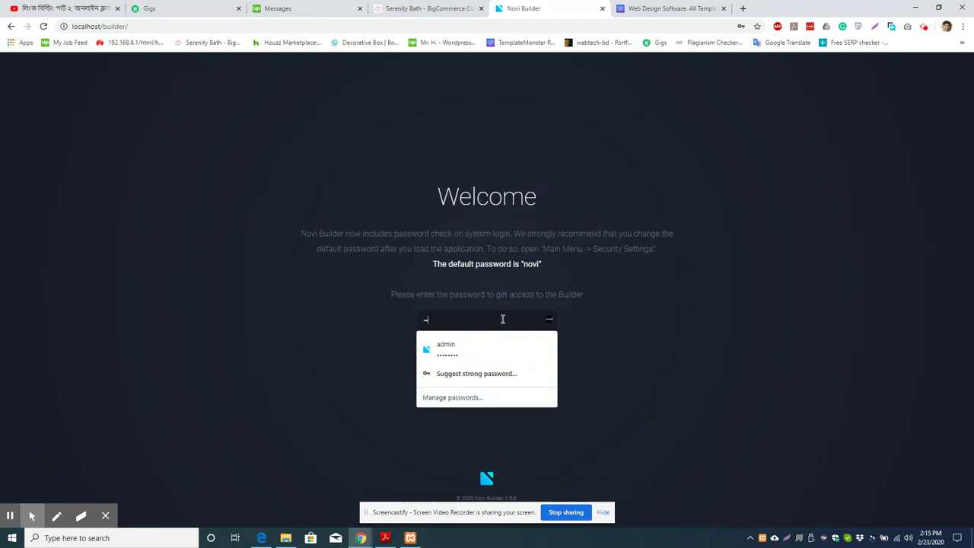
pyautogui.press('Return')
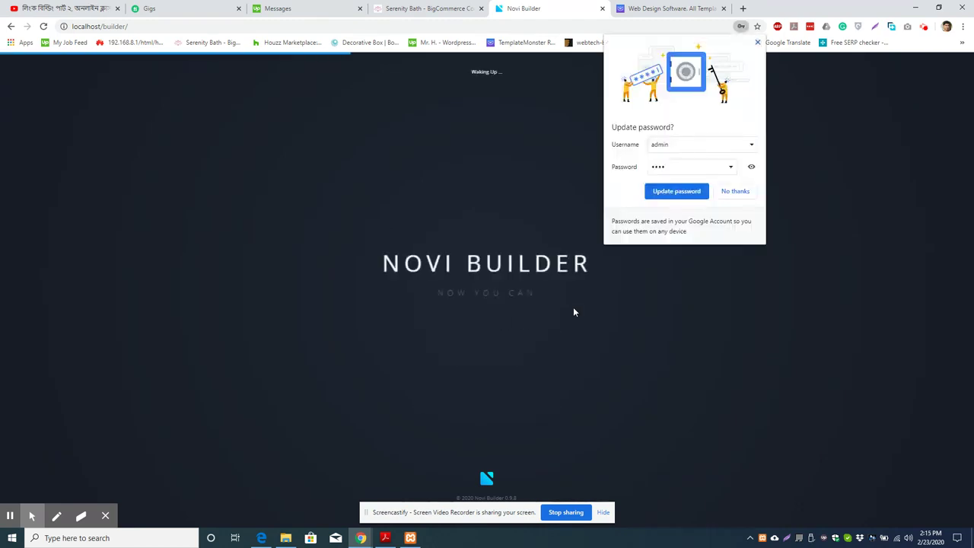
# - Dismiss the browser's password prompts and delete 'not' from the hero headline
pyautogui.click(728, 195)
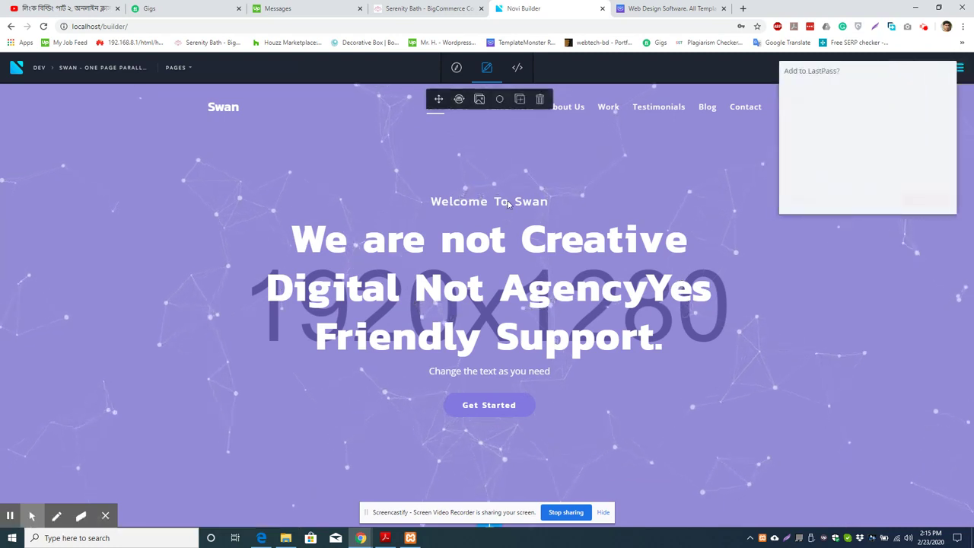
pyautogui.click(886, 201)
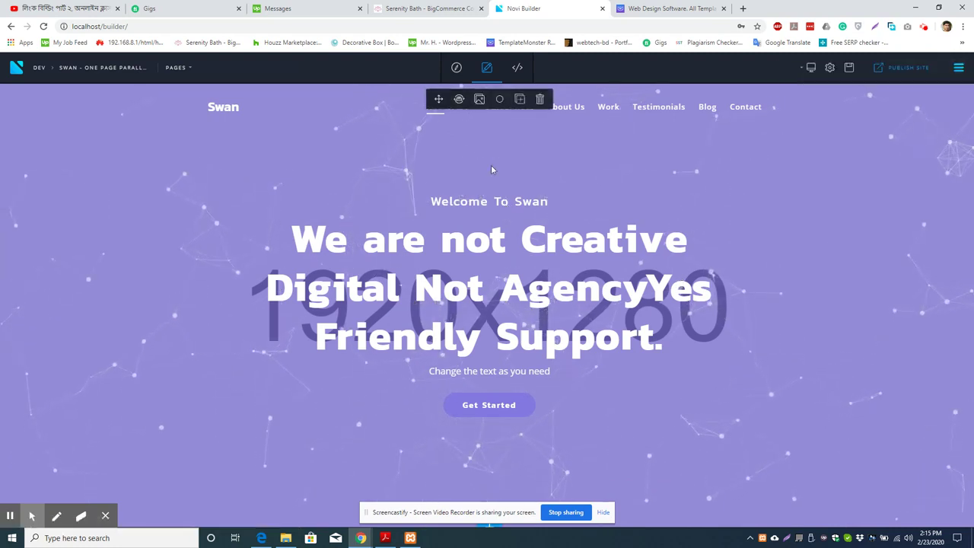
pyautogui.click(490, 242)
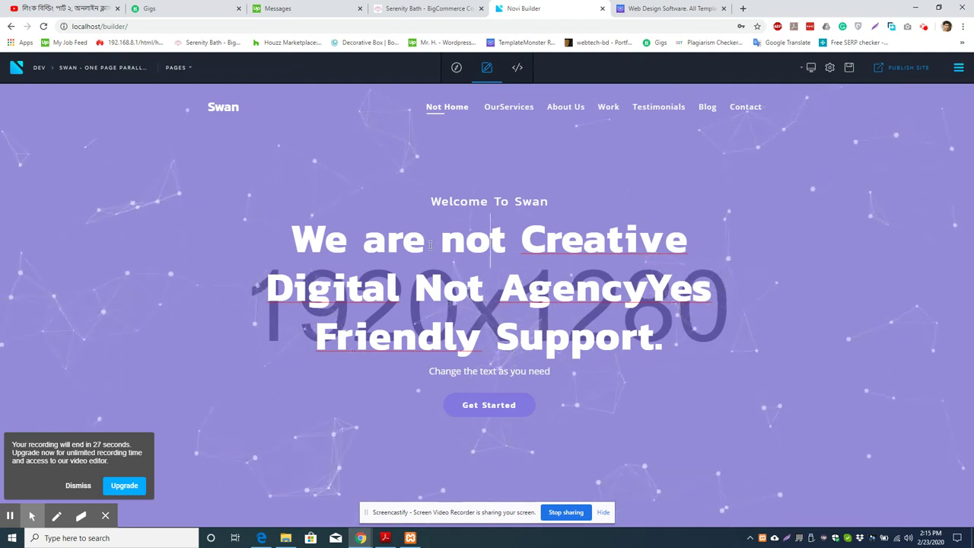
pyautogui.doubleClick(461, 240)
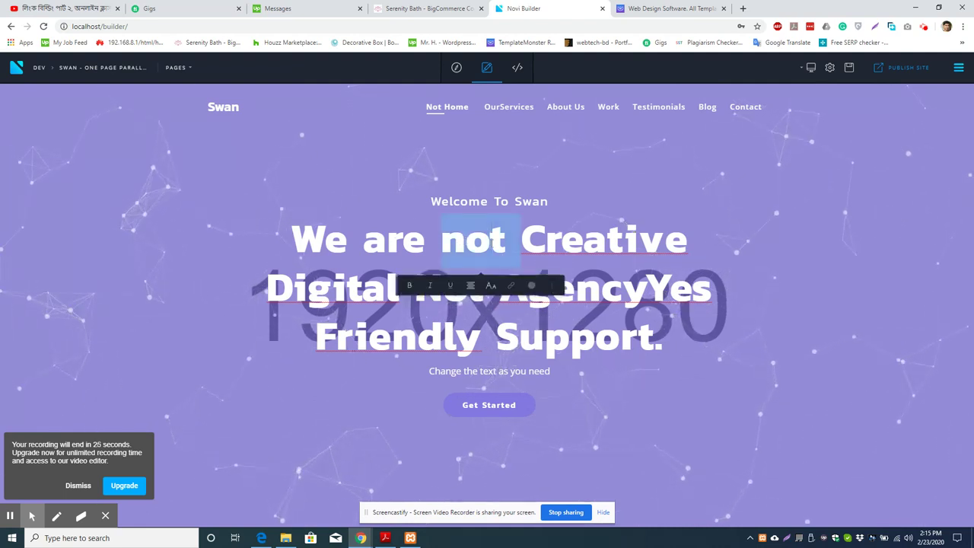
pyautogui.press('BackSpace')
# - Remove 'Not' and the stray 'Yes' after 'Agency' from the headline
pyautogui.doubleClick(457, 285)
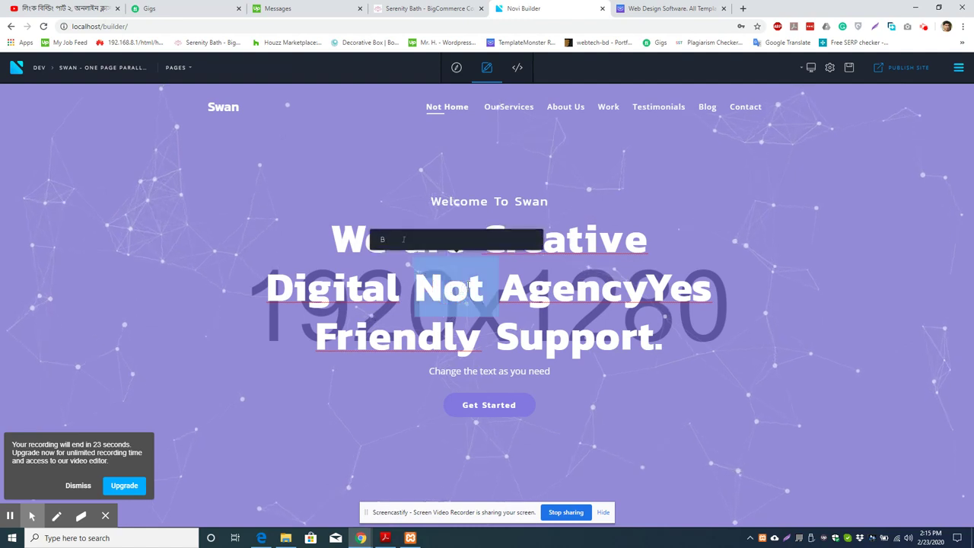
pyautogui.press('BackSpace')
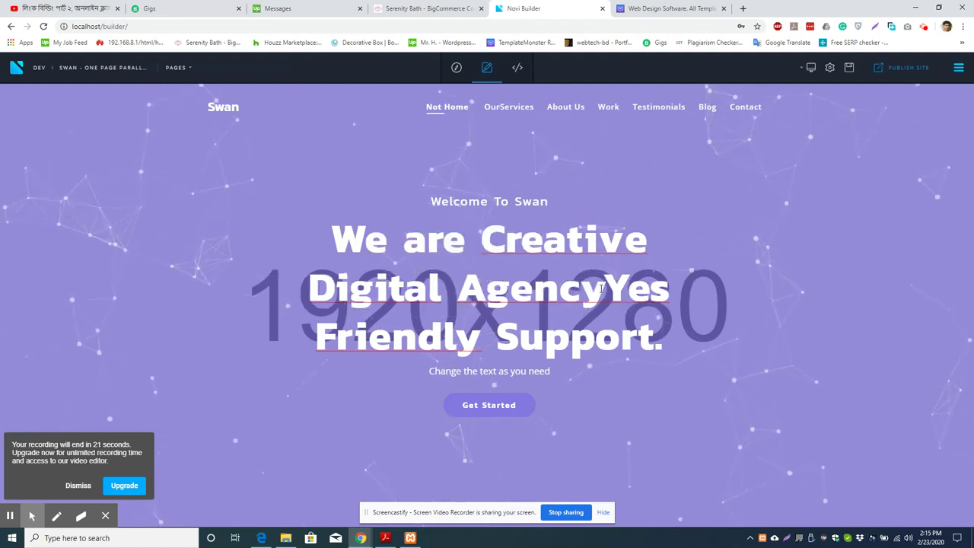
pyautogui.press('Delete')
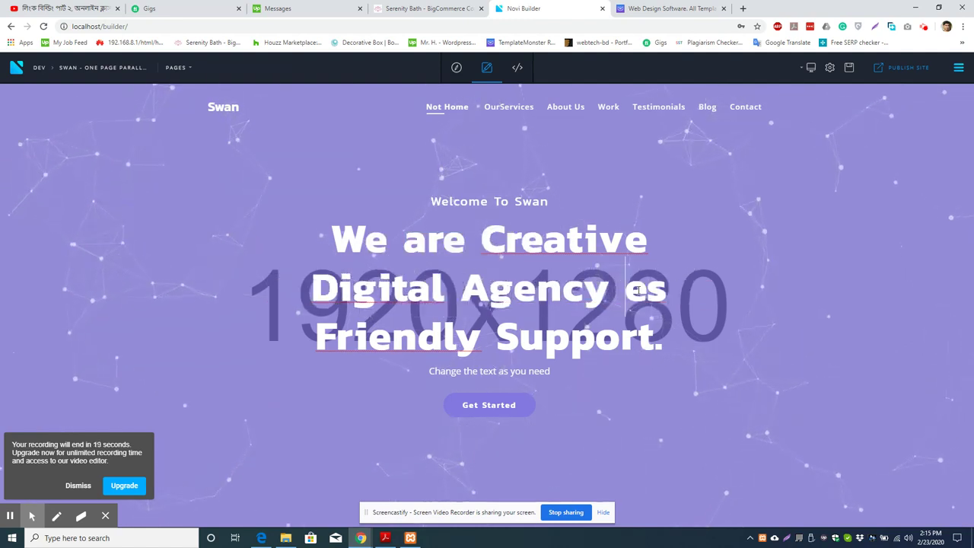
pyautogui.press('Delete')
pyautogui.press('Delete')
pyautogui.press('BackSpace')
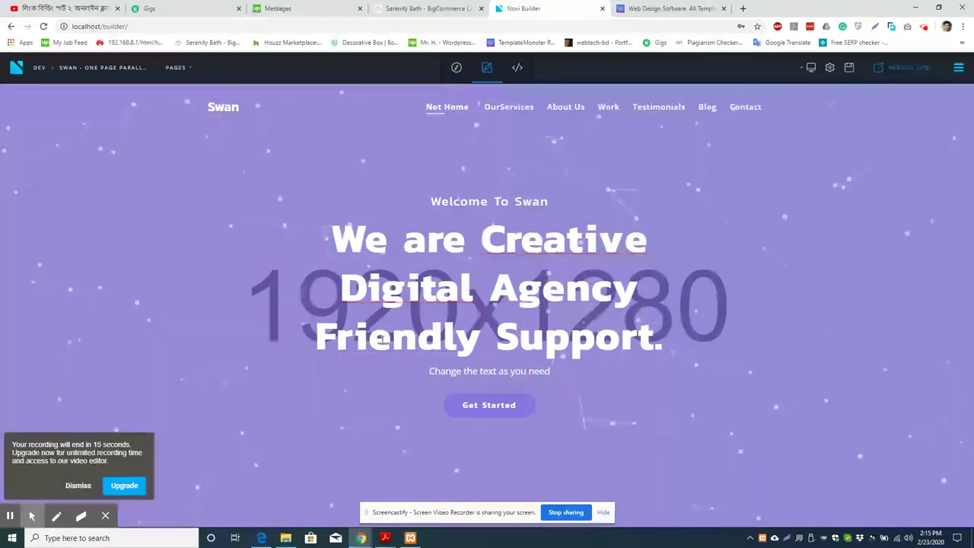
# - Replace the headline's final period with '? Yes' and start retyping the first menu link
pyautogui.press('Down')
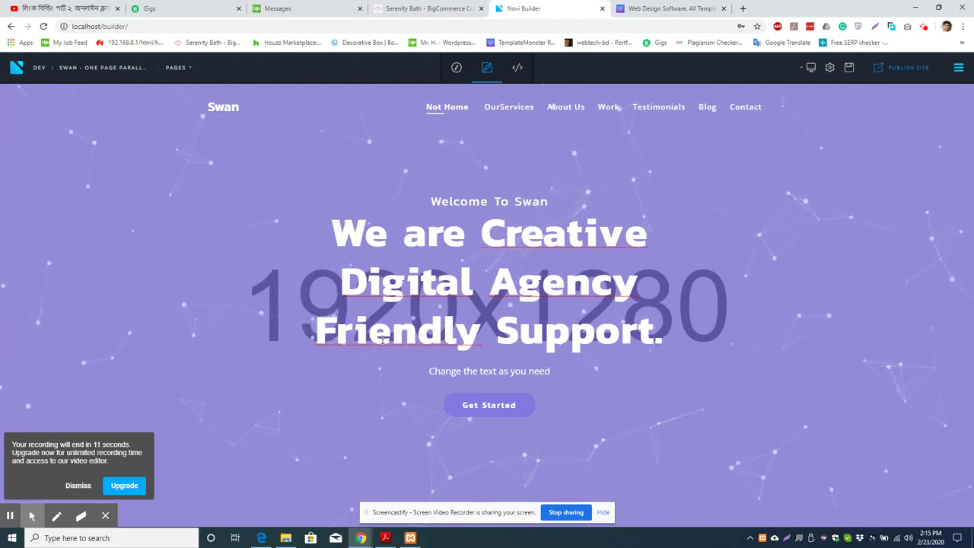
pyautogui.press('BackSpace')
pyautogui.write('? Ye')
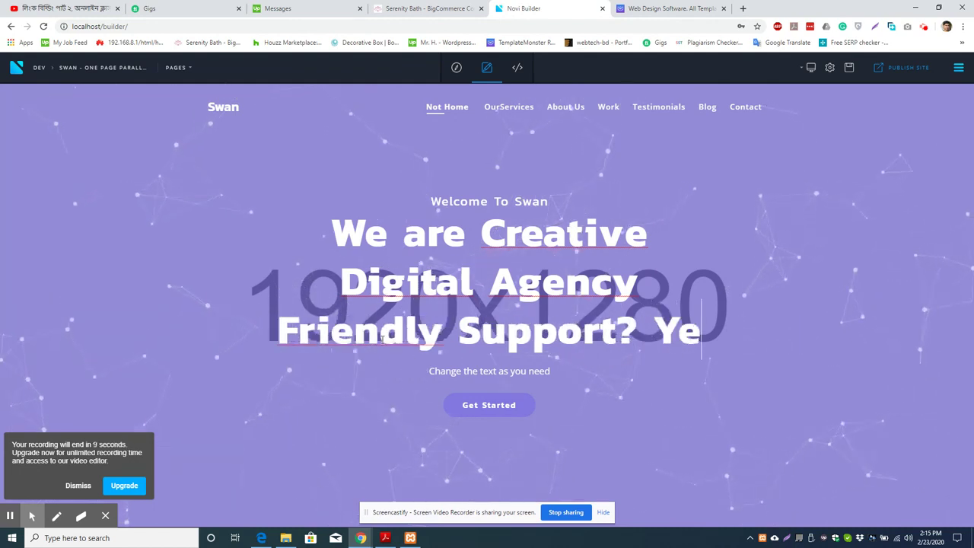
pyautogui.write('s')
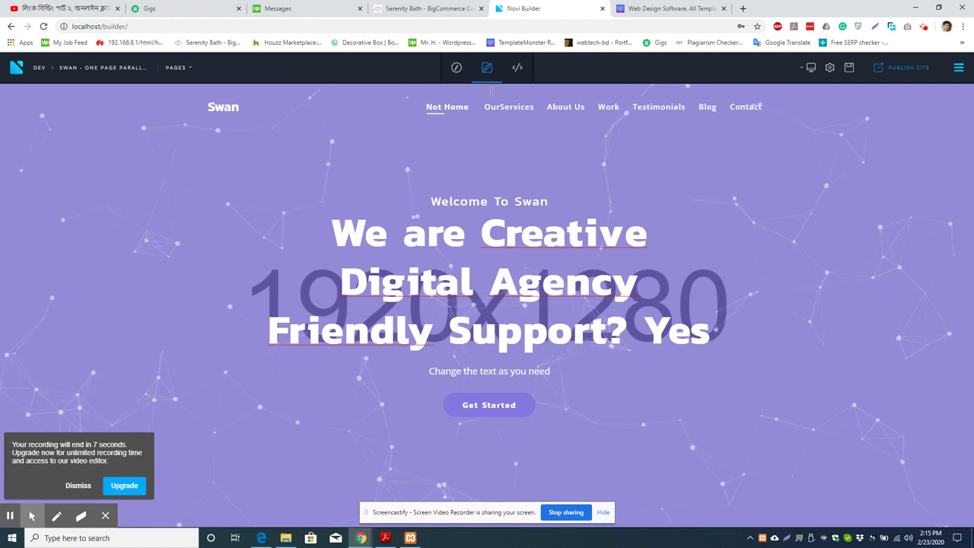
pyautogui.click(452, 105)
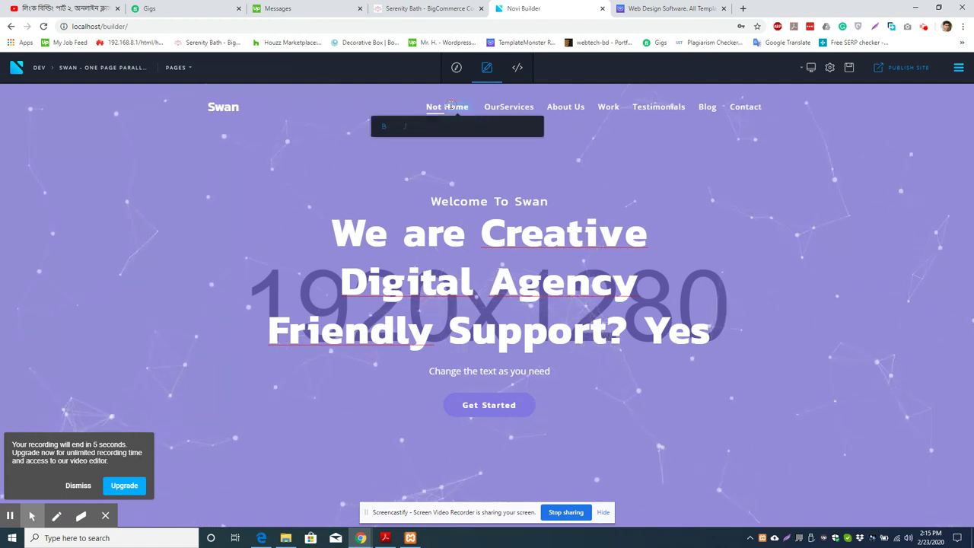
pyautogui.write('Asda')
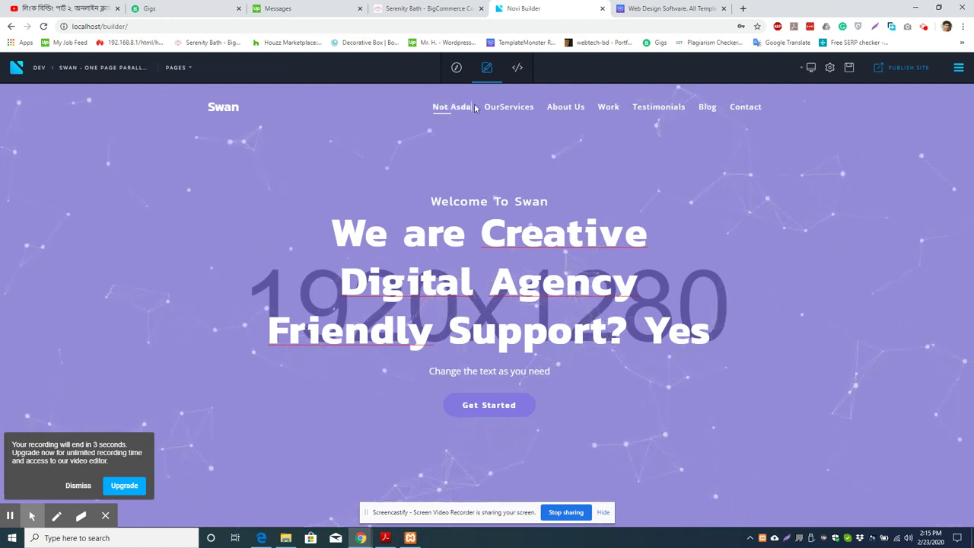